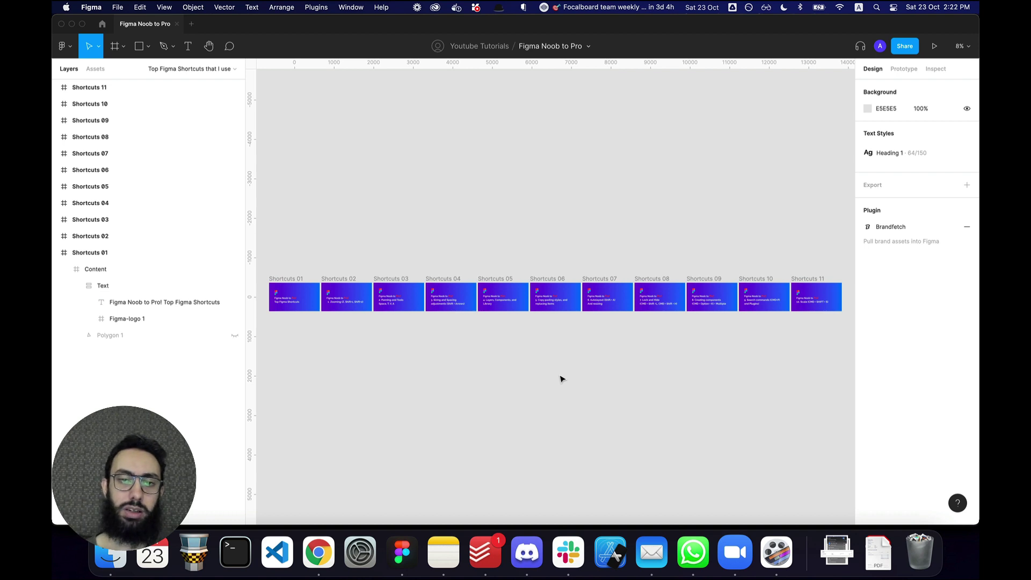
Draw a large rectangle on the empty canvas far right of the Shortcuts frames and fit everything in view.
{"action": "key", "text": "minus"}
{"action": "key", "text": "r"}
{"action": "left_click_drag", "start_coordinate": [632, 234], "coordinate": [715, 294]}
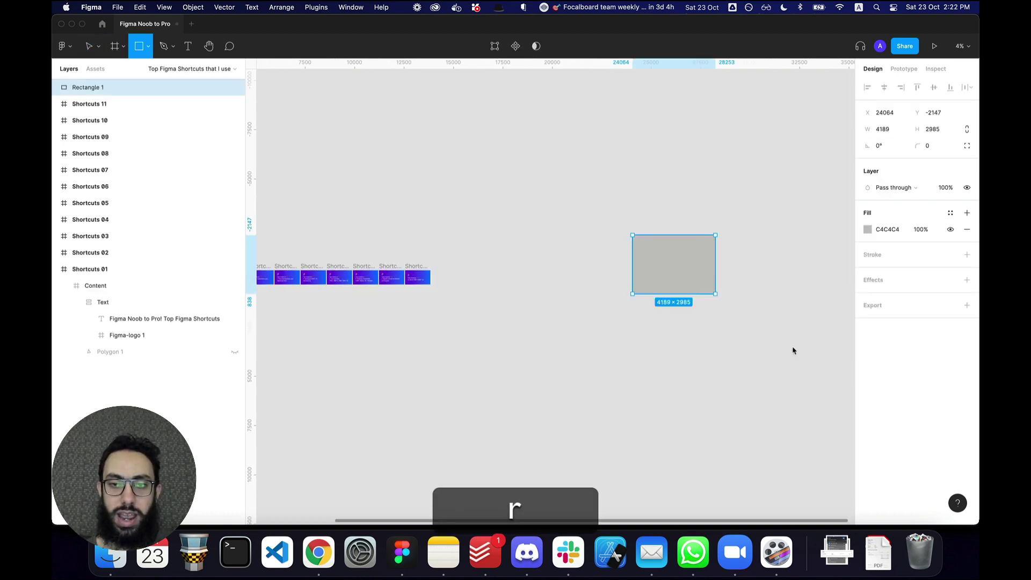
{"action": "left_click_drag", "start_coordinate": [793, 351], "coordinate": [793, 347]}
{"action": "scroll", "coordinate": [517, 336], "scroll_direction": "left", "scroll_amount": 5}
{"action": "left_click", "coordinate": [517, 336]}
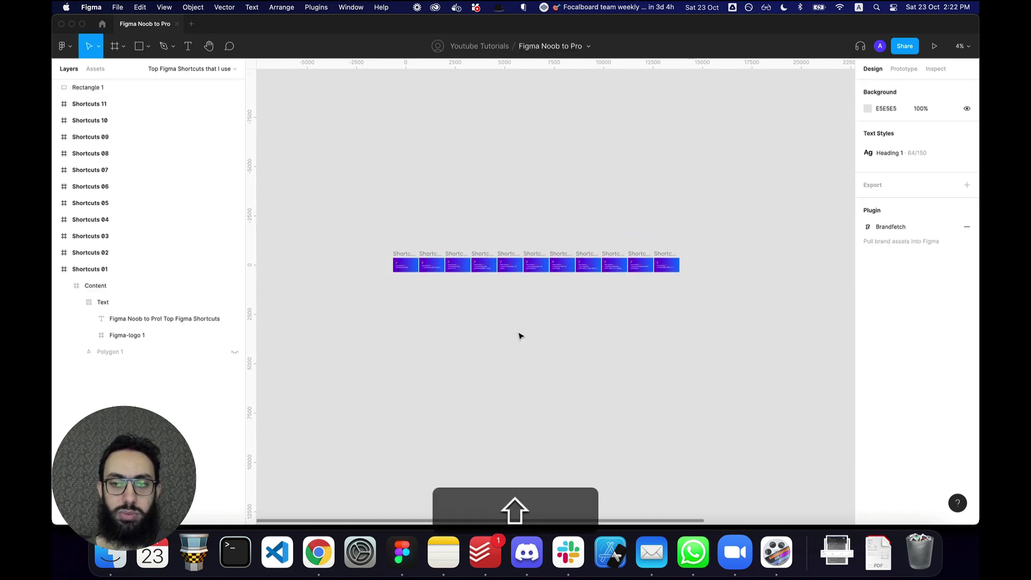
{"action": "key", "text": "shift+1"}
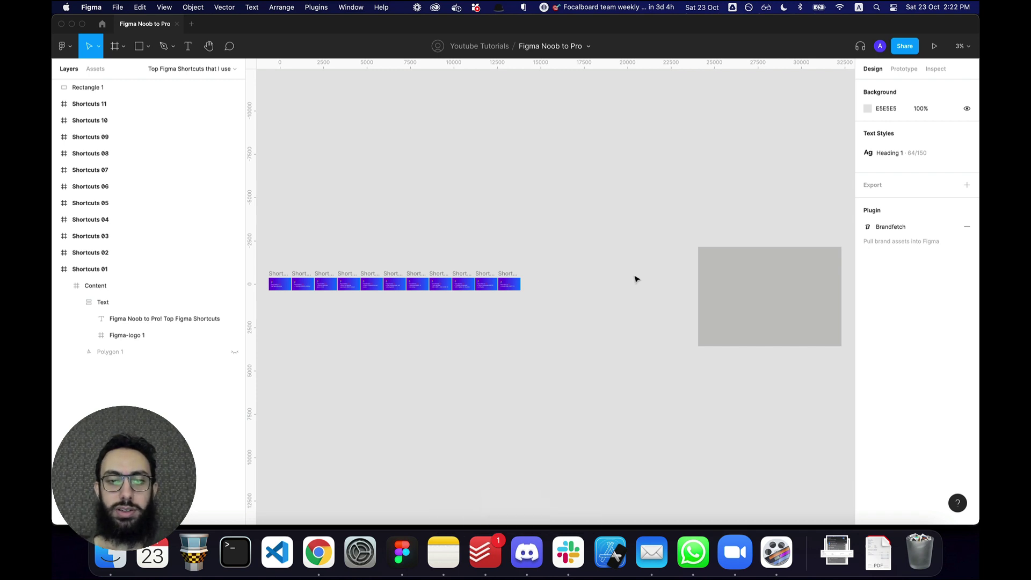
Remove the large grey rectangle from the canvas.
{"action": "left_click", "coordinate": [699, 273]}
{"action": "key", "text": "super+x"}
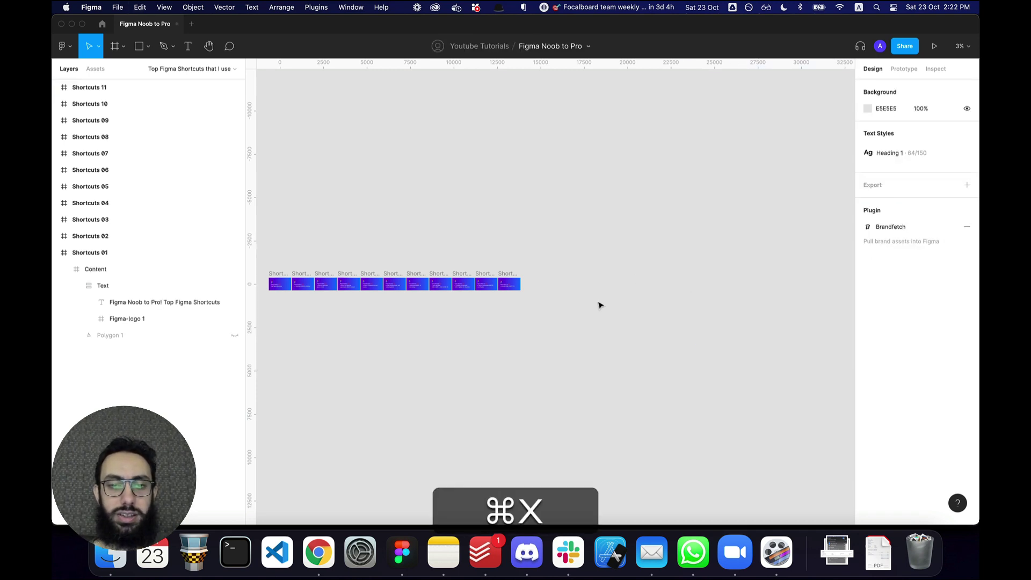
{"action": "key", "text": "super+z"}
{"action": "key", "text": "z"}
Select the Shortcuts 02 frame and zoom the view to it.
{"action": "left_click", "coordinate": [298, 276]}
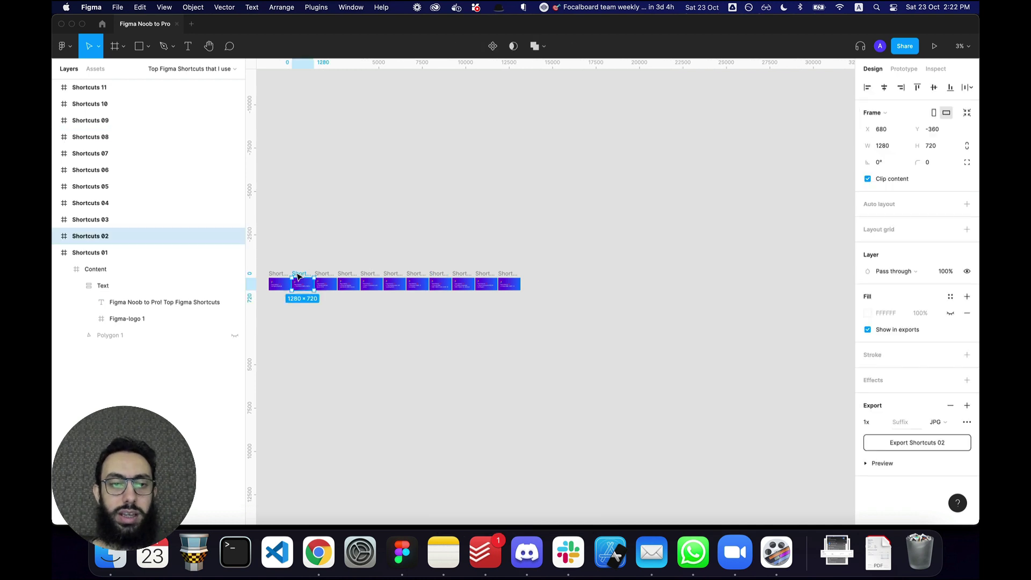
{"action": "key", "text": "shift+3"}
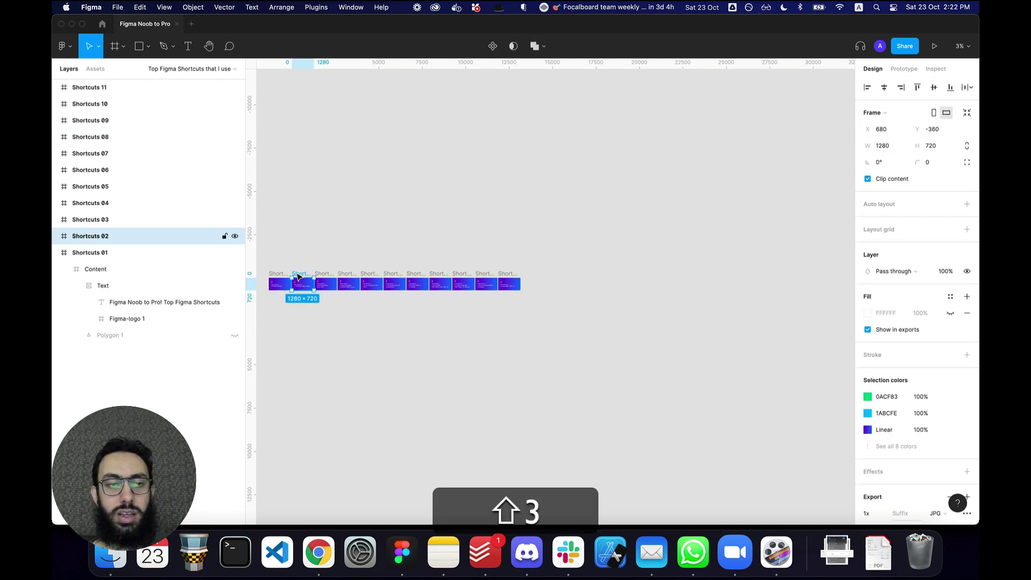
{"action": "key", "text": "shift+2"}
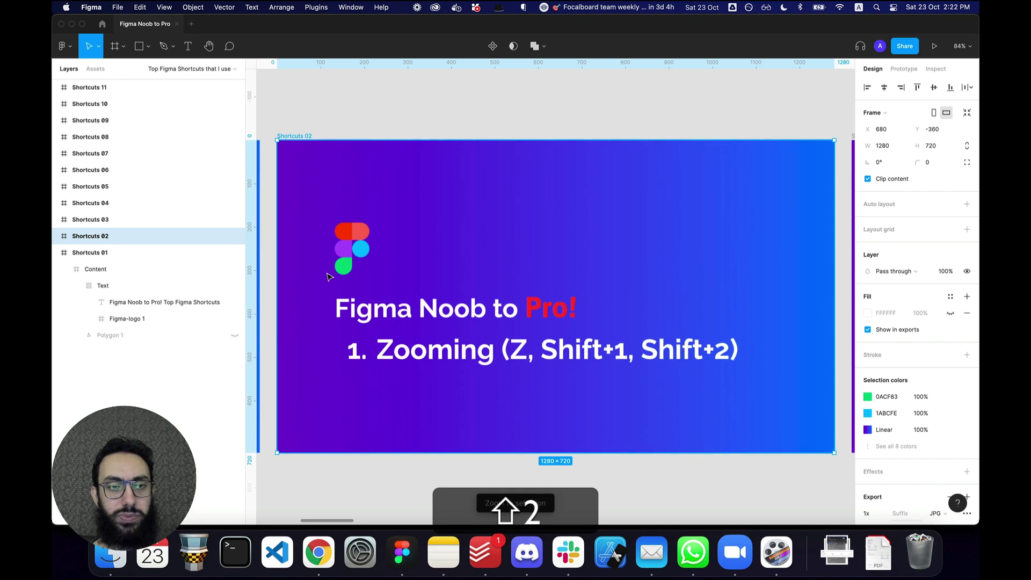
Zoom out from Shortcuts 02, select the red shape inside its Figma logo and zoom to that shape.
{"action": "key", "text": "z"}
{"action": "left_click", "coordinate": [431, 250], "text": "alt"}
{"action": "left_click", "coordinate": [430, 250], "text": "alt"}
{"action": "left_click", "coordinate": [428, 249], "text": "alt"}
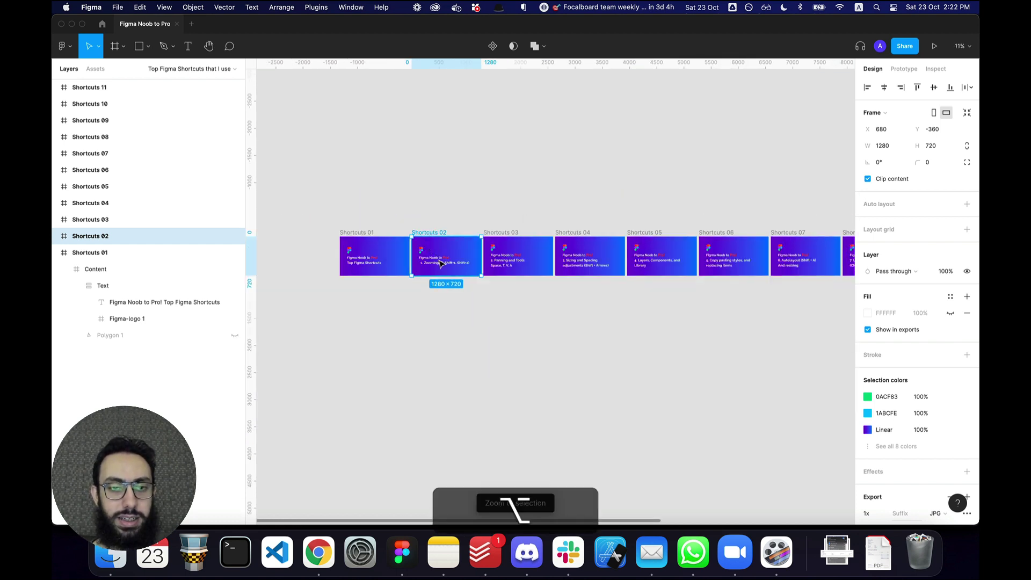
{"action": "left_click", "coordinate": [421, 251], "text": "super"}
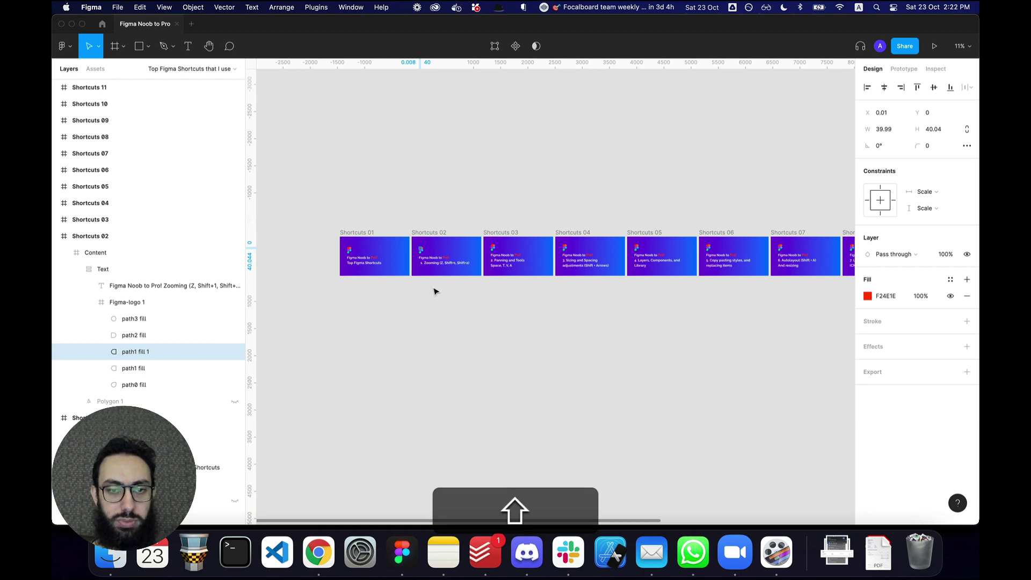
{"action": "key", "text": "shift+2"}
{"action": "key", "text": "shift+z"}
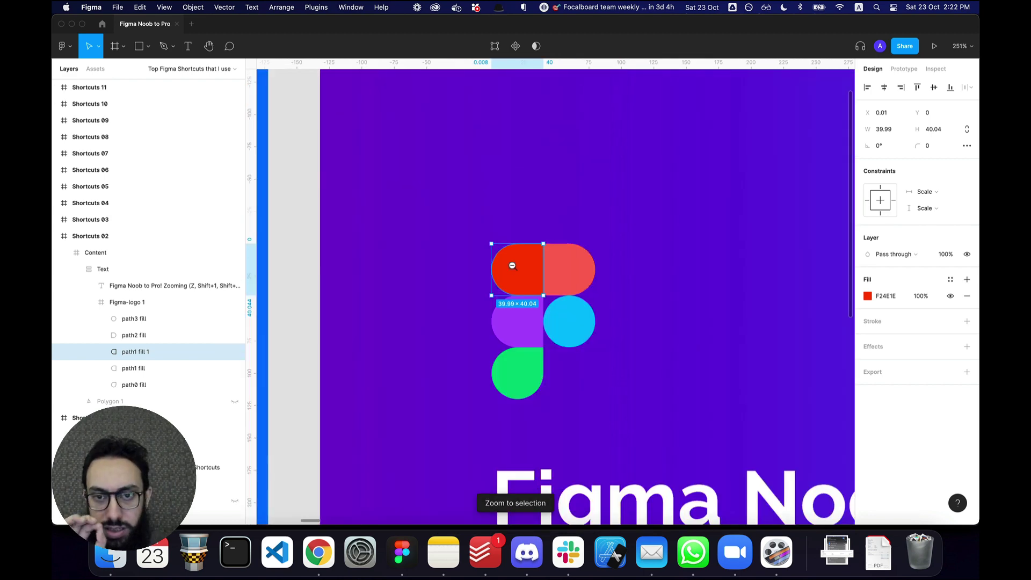
Zoom out from the logo to see the neighbouring frames and clear the selection.
{"action": "left_click", "coordinate": [511, 265], "text": "alt"}
{"action": "left_click", "coordinate": [512, 265], "text": "alt"}
{"action": "left_click", "coordinate": [511, 265], "text": "alt"}
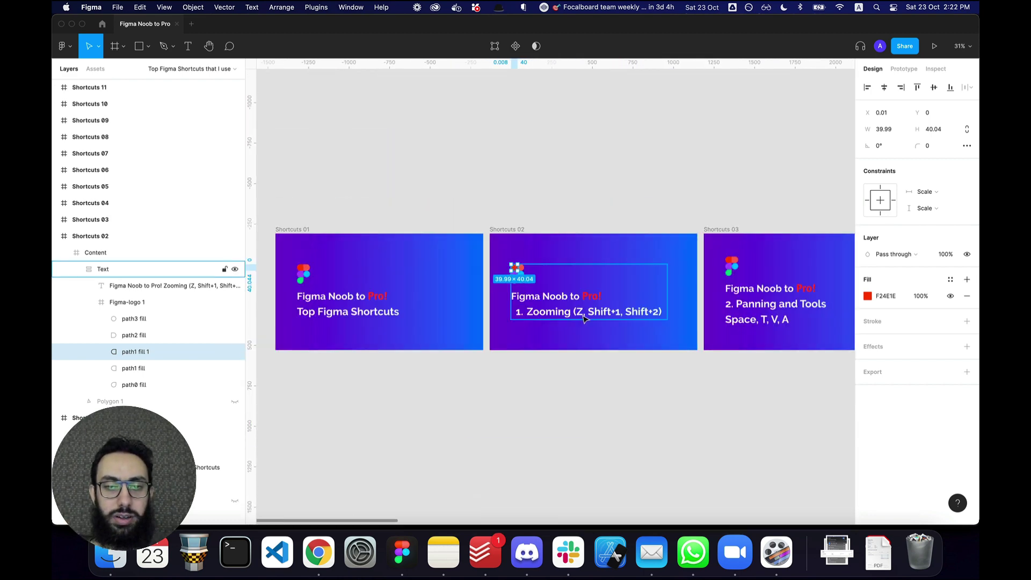
{"action": "left_click", "coordinate": [647, 386]}
{"action": "scroll", "coordinate": [615, 377], "scroll_direction": "right", "scroll_amount": 3}
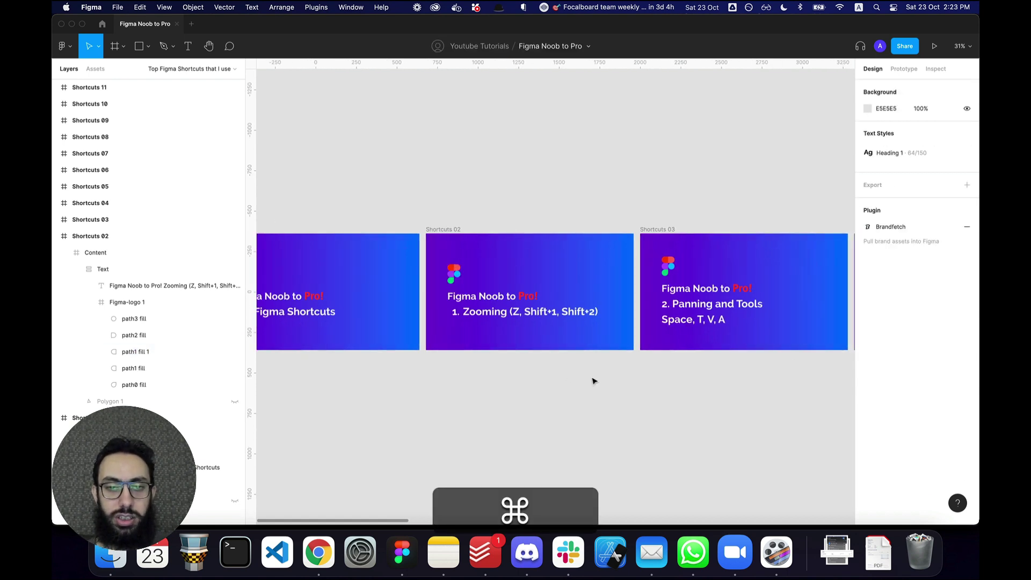
Zoom the canvas to 100% and bring the Shortcuts 02 frame into view.
{"action": "key", "text": "super+0"}
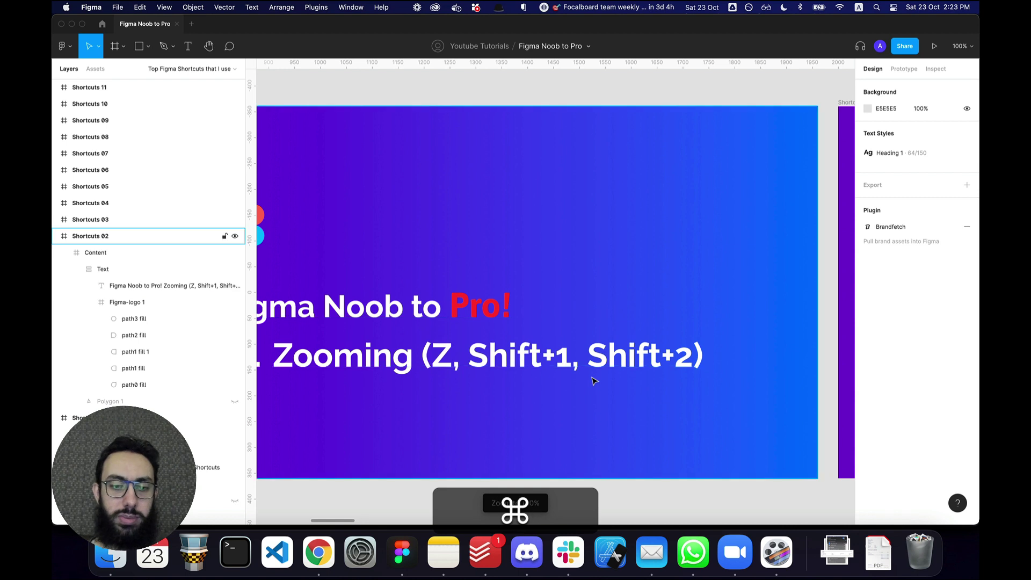
{"action": "left_click_drag", "start_coordinate": [461, 375], "coordinate": [579, 365]}
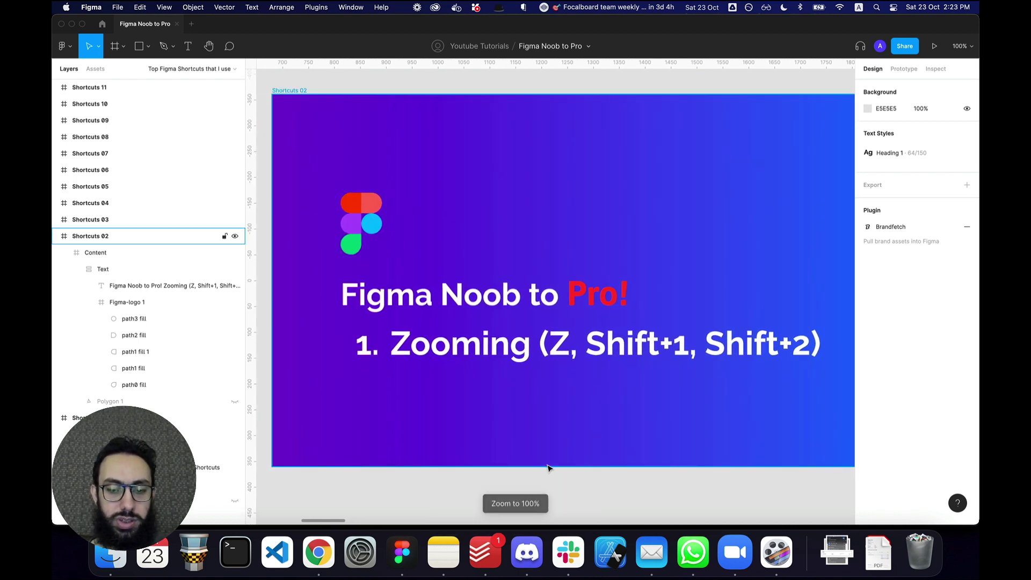
{"action": "key", "text": "alt+z"}
{"action": "key", "text": "alt+super+z"}
{"action": "key", "text": "super+2"}
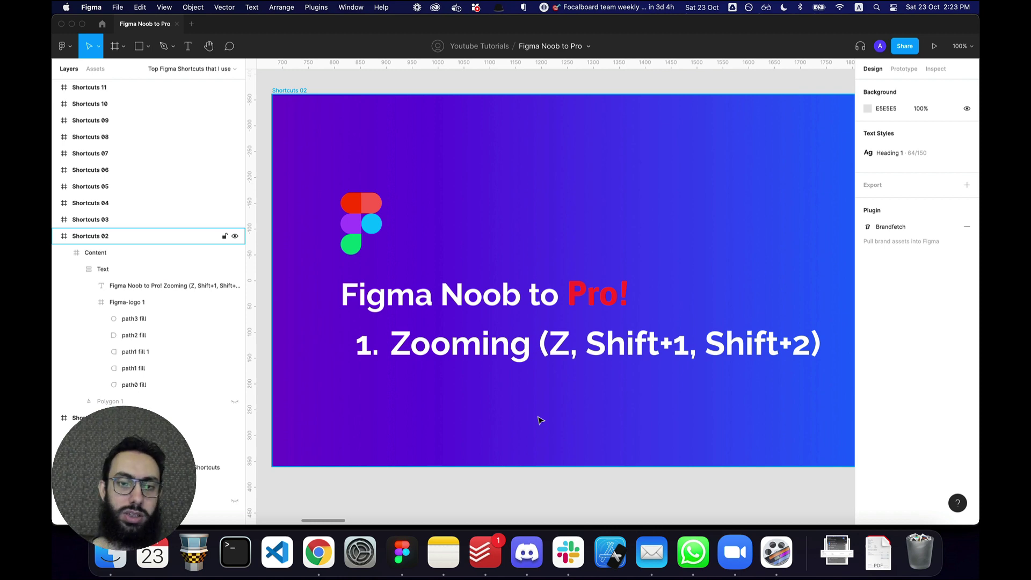
Select the Shortcuts 02 frame, then move the view to Shortcuts 03 and zoom in on it to 100%.
{"action": "left_click", "coordinate": [609, 415]}
{"action": "key", "text": "z"}
{"action": "left_click", "coordinate": [634, 408], "text": "alt"}
{"action": "left_click_drag", "start_coordinate": [643, 395], "coordinate": [360, 384]}
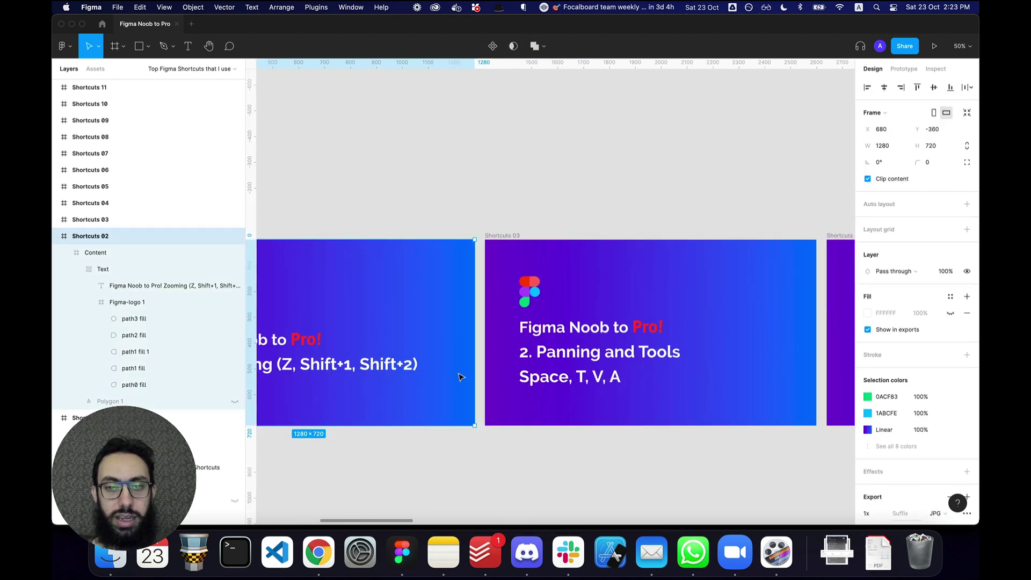
{"action": "key", "text": "z"}
{"action": "left_click", "coordinate": [577, 356]}
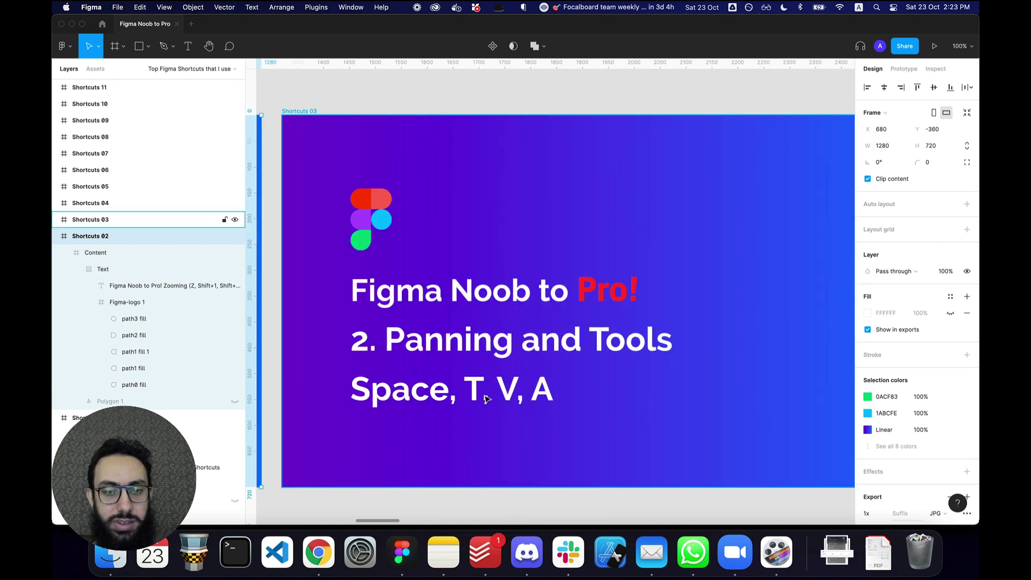
Zoom out to 50% and pan the canvas in different directions around the Shortcuts 03 frame.
{"action": "key", "text": "z"}
{"action": "left_click", "coordinate": [452, 381], "text": "alt"}
{"action": "key", "text": "space"}
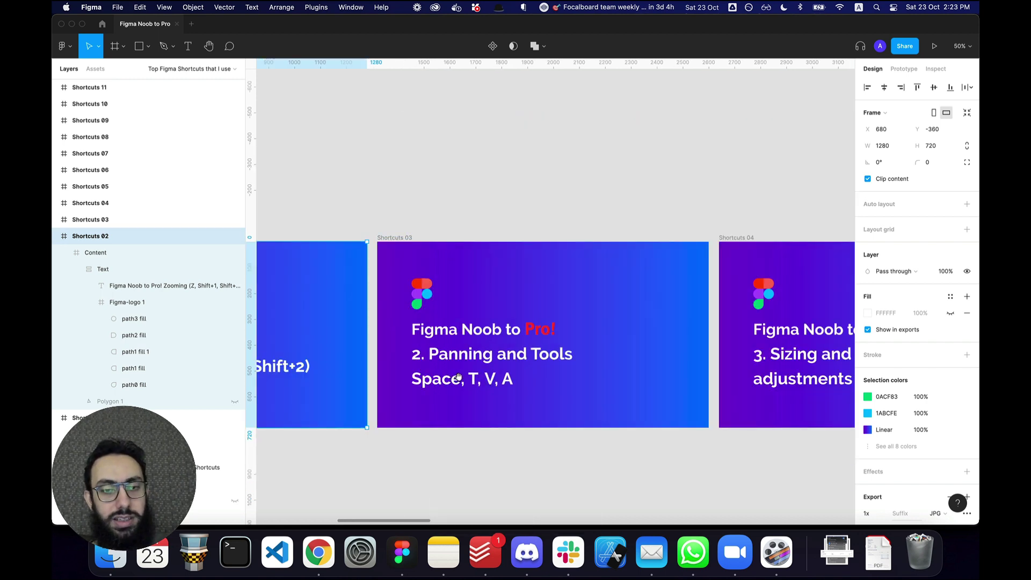
{"action": "left_click_drag", "start_coordinate": [458, 376], "coordinate": [420, 364]}
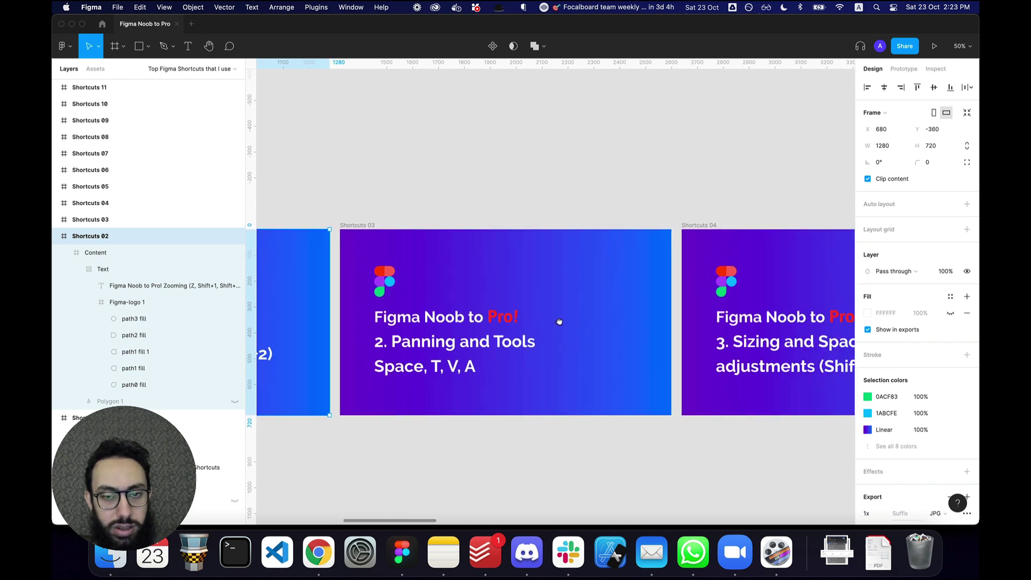
{"action": "mouse_move", "coordinate": [559, 321]}
{"action": "left_mouse_down"}
{"action": "mouse_move", "coordinate": [250, 317]}
{"action": "mouse_move", "coordinate": [799, 308]}
{"action": "mouse_move", "coordinate": [576, 318]}
{"action": "left_mouse_up"}
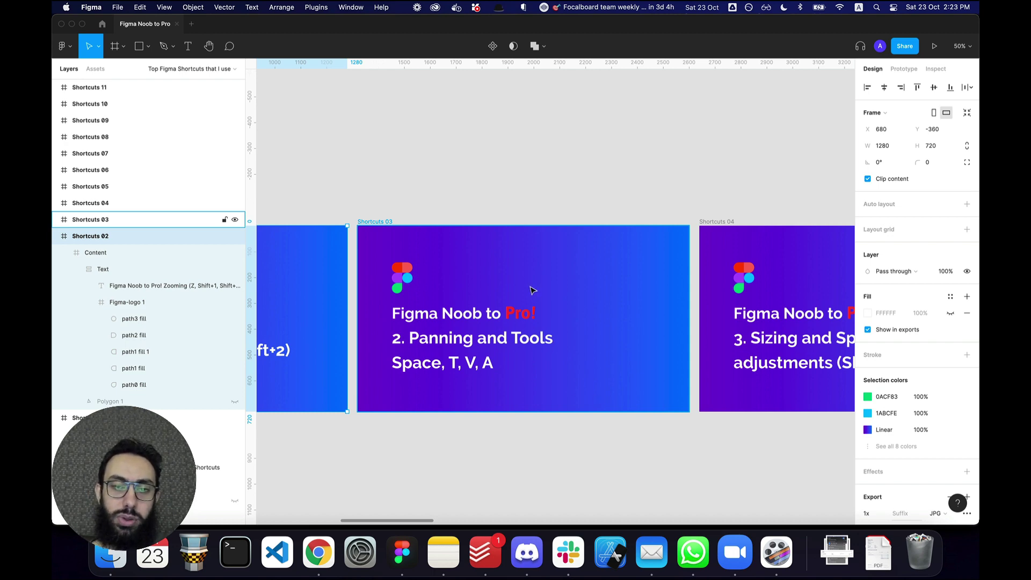
{"action": "scroll", "coordinate": [530, 290], "scroll_direction": "up", "scroll_amount": 2}
{"action": "scroll", "coordinate": [530, 290], "scroll_direction": "right", "scroll_amount": 2}
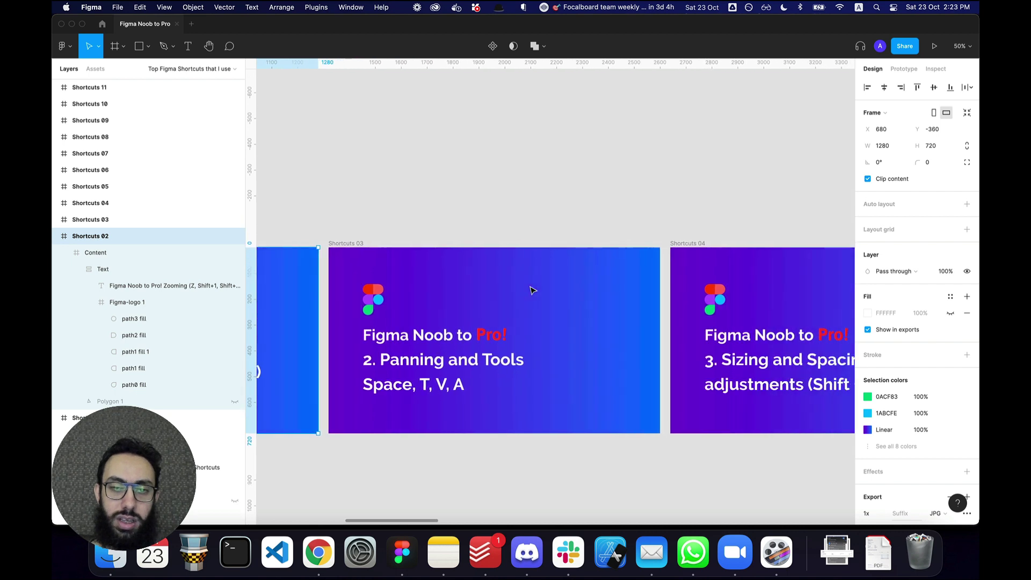
{"action": "scroll", "coordinate": [530, 290], "scroll_direction": "right", "scroll_amount": 4}
{"action": "scroll", "coordinate": [530, 290], "scroll_direction": "left", "scroll_amount": 10}
{"action": "scroll", "coordinate": [530, 290], "scroll_direction": "down", "scroll_amount": 3}
{"action": "scroll", "coordinate": [531, 290], "scroll_direction": "right", "scroll_amount": 3}
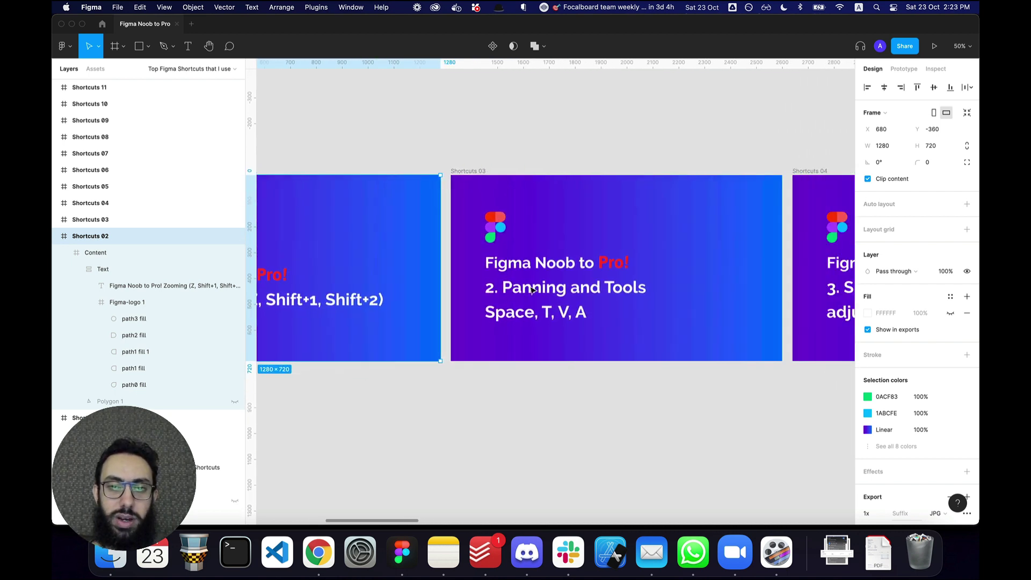
{"action": "scroll", "coordinate": [530, 290], "scroll_direction": "right", "scroll_amount": 1}
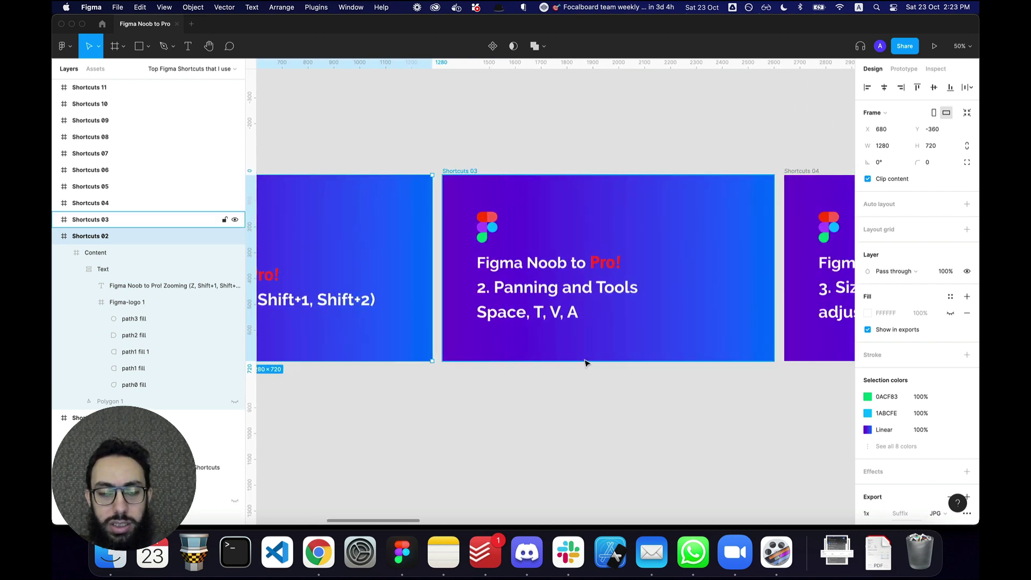
Clear the selection and pan the canvas by hand, keeping Shortcuts 03 in view.
{"action": "left_click", "coordinate": [582, 384]}
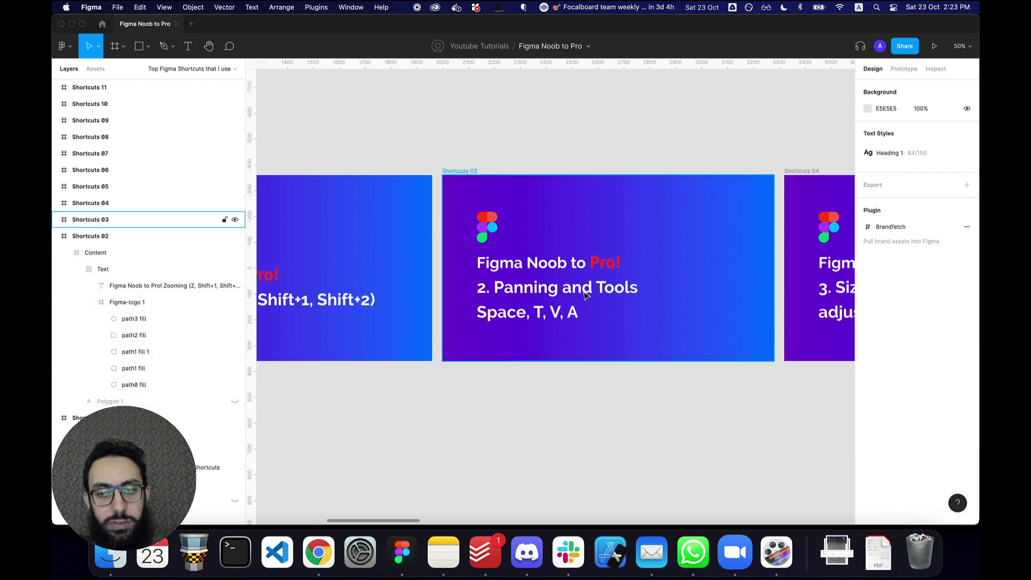
{"action": "key", "text": "space"}
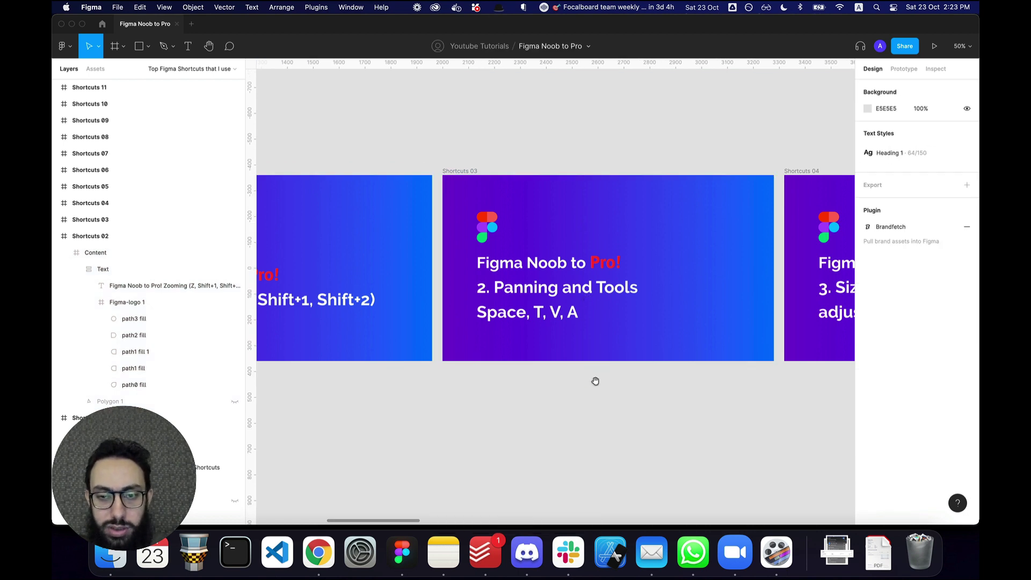
{"action": "mouse_move", "coordinate": [551, 376]}
{"action": "left_mouse_down"}
{"action": "mouse_move", "coordinate": [724, 364]}
{"action": "mouse_move", "coordinate": [544, 363]}
{"action": "left_mouse_up"}
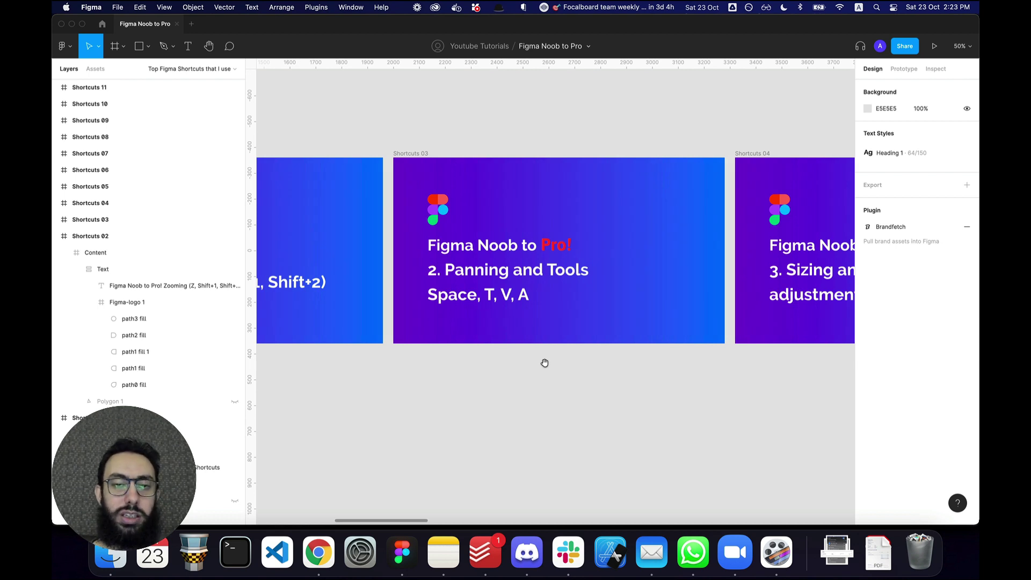
{"action": "key", "text": "space"}
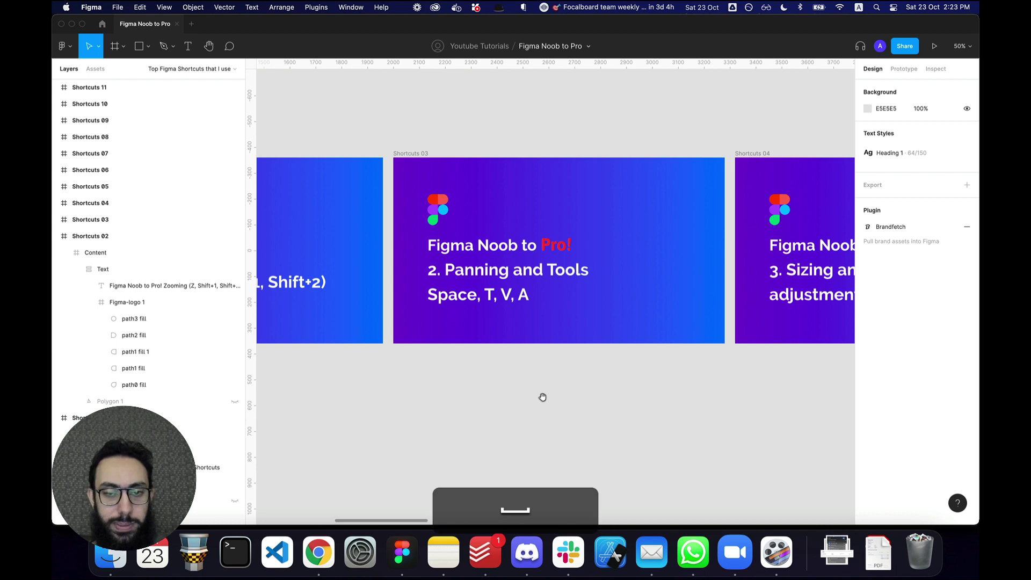
{"action": "mouse_move", "coordinate": [555, 378]}
{"action": "left_mouse_down"}
{"action": "mouse_move", "coordinate": [465, 378]}
{"action": "mouse_move", "coordinate": [564, 375]}
{"action": "left_mouse_up"}
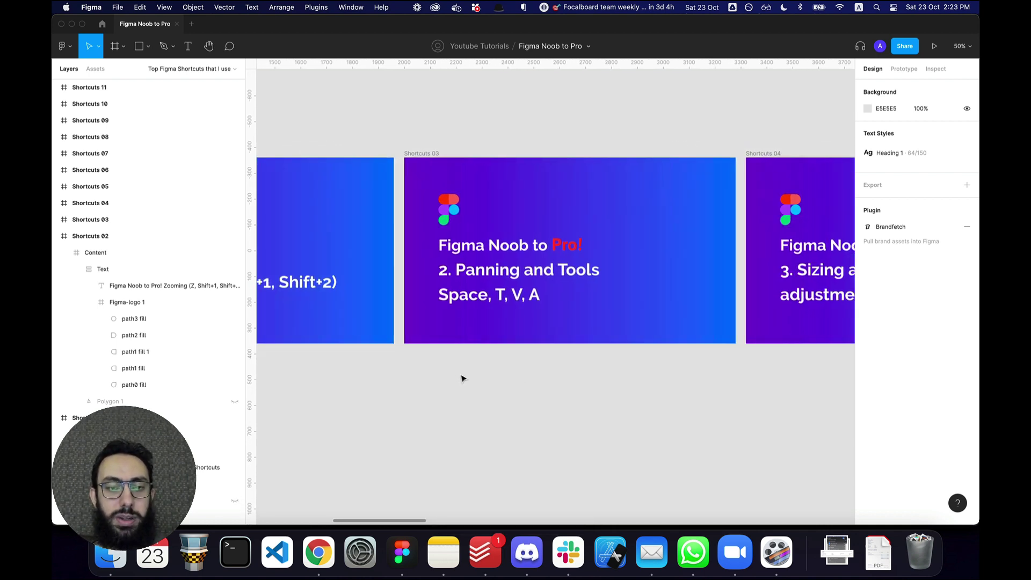
Add a text layer reading "asdasd" below the Shortcuts 03 frame and cut it from the canvas.
{"action": "key", "text": "t"}
{"action": "left_click", "coordinate": [490, 376]}
{"action": "type", "text": "asdasd"}
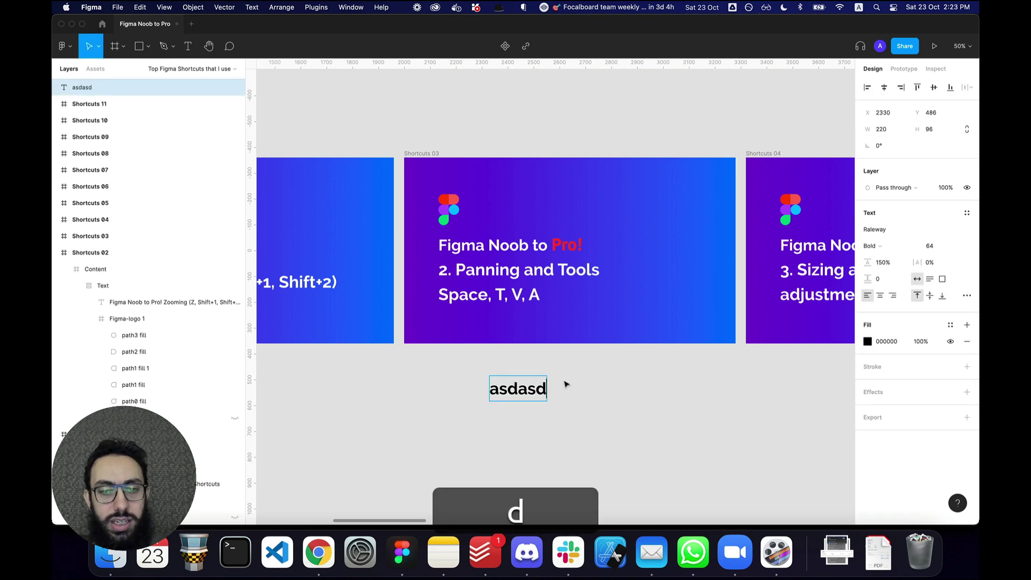
{"action": "key", "text": "Escape"}
{"action": "key", "text": "super+x"}
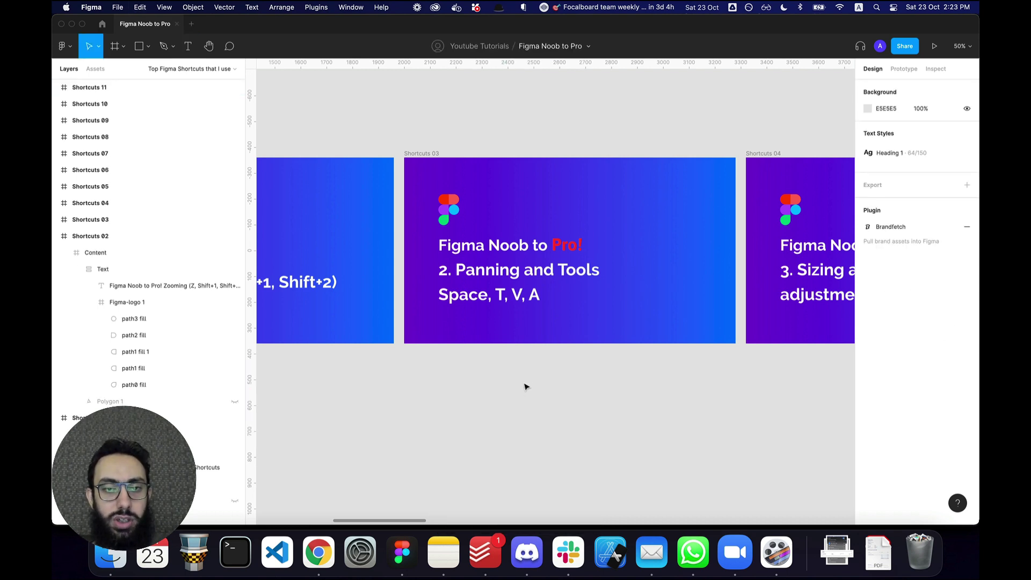
Draw a frame about 466 × 180 below the Shortcuts 03 frame and cut it from the canvas.
{"action": "key", "text": "a"}
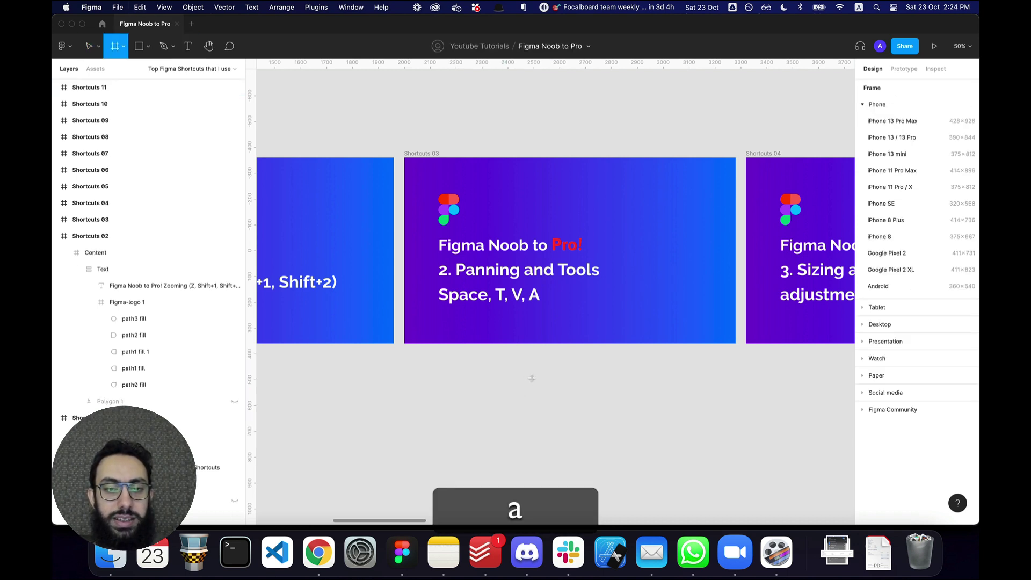
{"action": "key", "text": "v"}
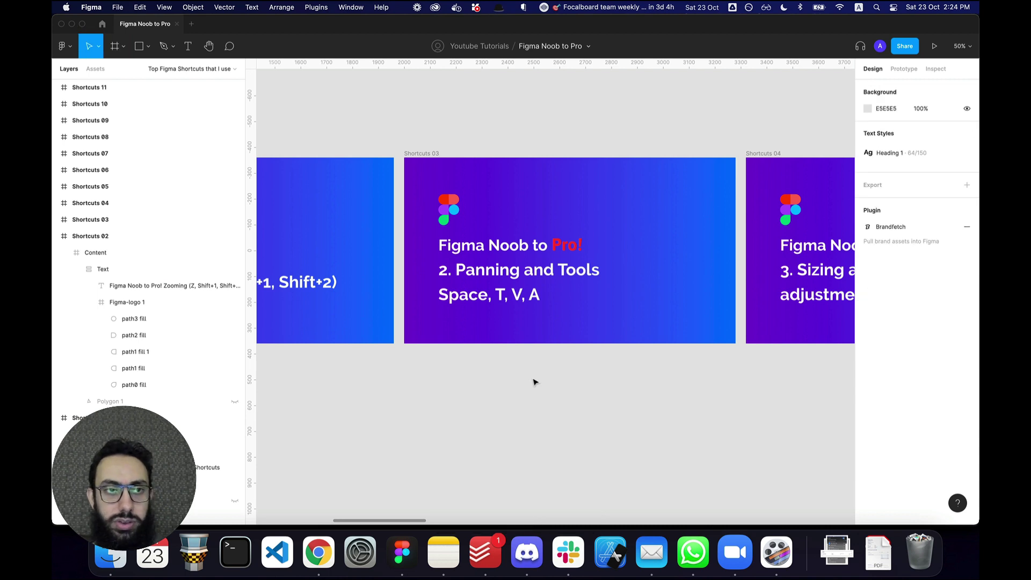
{"action": "key", "text": "a"}
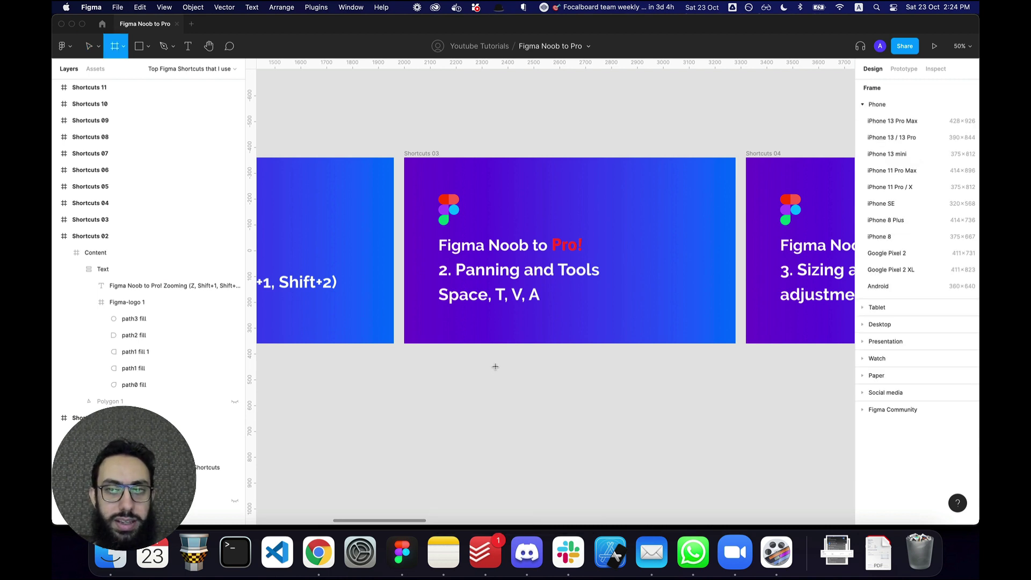
{"action": "left_click_drag", "start_coordinate": [455, 358], "coordinate": [576, 406]}
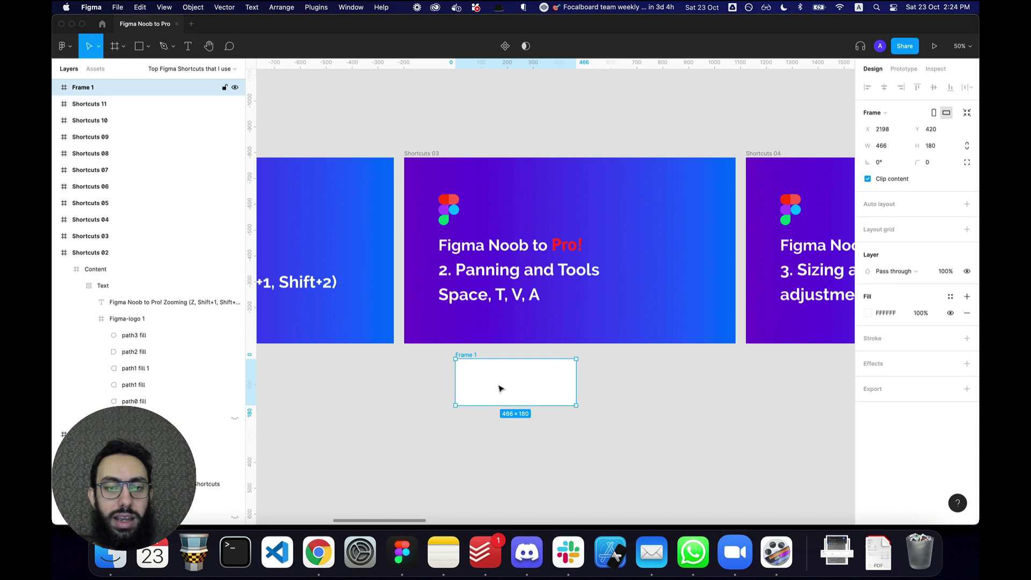
{"action": "key", "text": "super+x"}
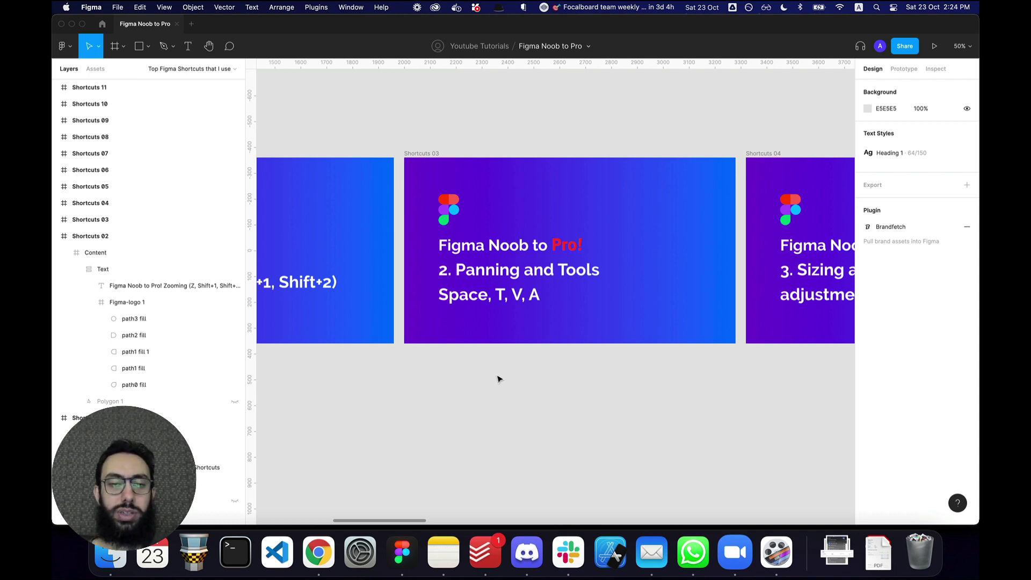
Draw two grey rectangles below the Shortcuts 03 frame and group them, spanning about 612 × 142 overall.
{"action": "key", "text": "r"}
{"action": "mouse_move", "coordinate": [482, 376]}
{"action": "left_mouse_down"}
{"action": "mouse_move", "coordinate": [530, 413]}
{"action": "mouse_move", "coordinate": [630, 398]}
{"action": "mouse_move", "coordinate": [642, 429]}
{"action": "mouse_move", "coordinate": [466, 376]}
{"action": "left_mouse_up"}
{"action": "key", "text": "super+z"}
{"action": "key", "text": "super+g"}
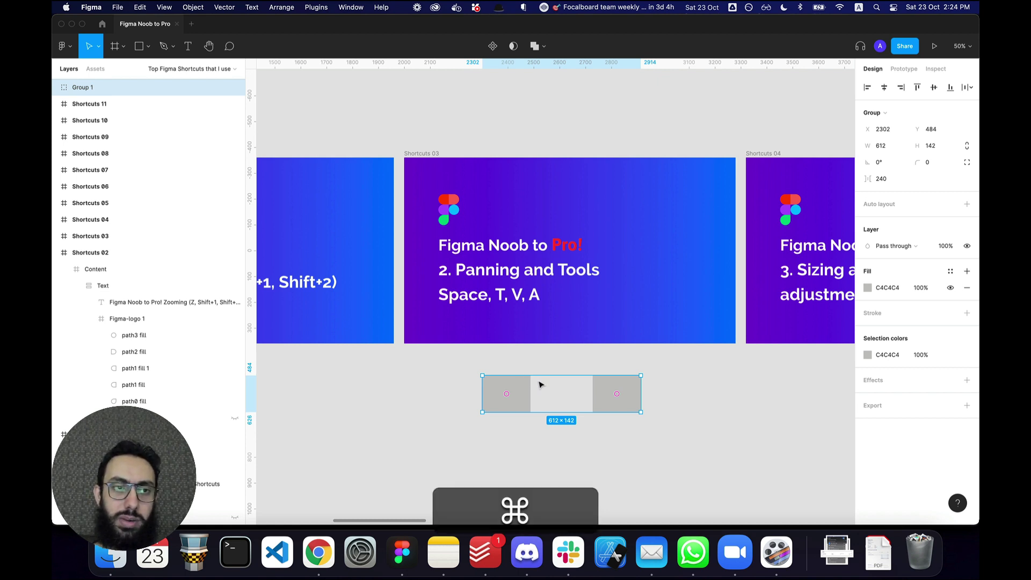
Replace the group with a frame around the two rectangles and cut that frame from the canvas.
{"action": "key", "text": "super+z"}
{"action": "key", "text": "alt+super+g"}
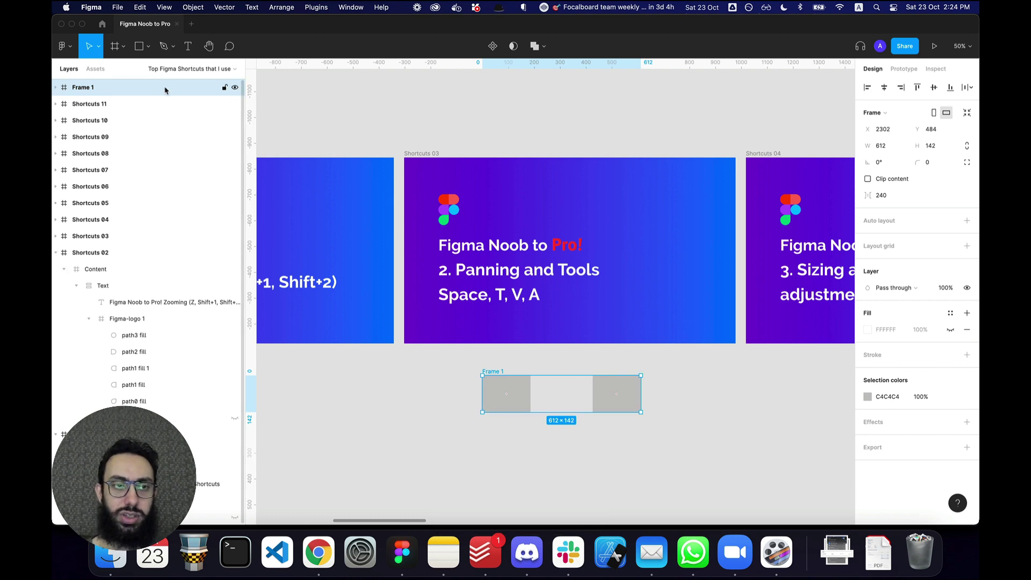
{"action": "key", "text": "super+x"}
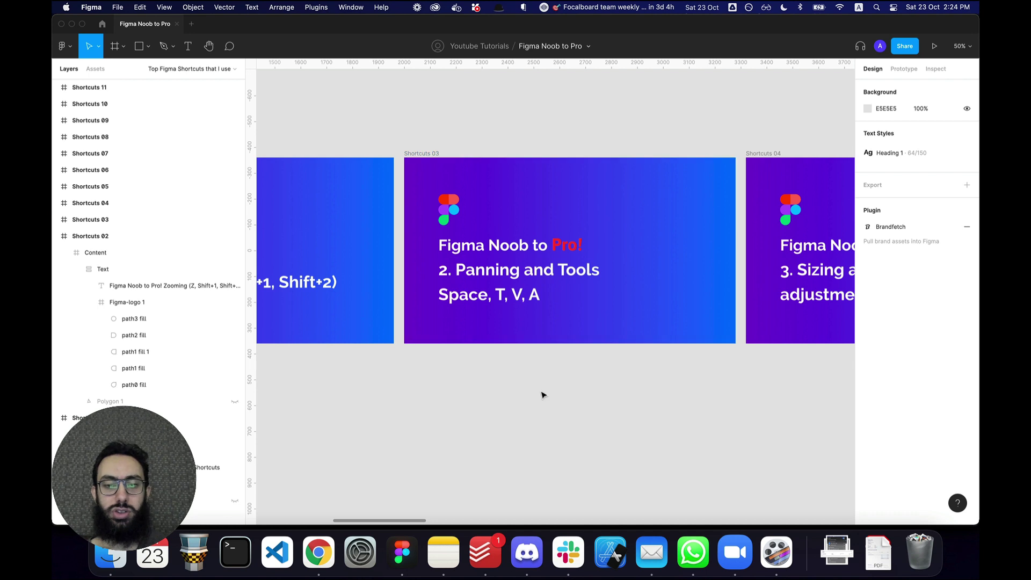
Draw a grey rectangle about 268 × 236 below the Shortcuts 03 frame.
{"action": "key", "text": "r"}
{"action": "left_click_drag", "start_coordinate": [505, 380], "coordinate": [575, 440]}
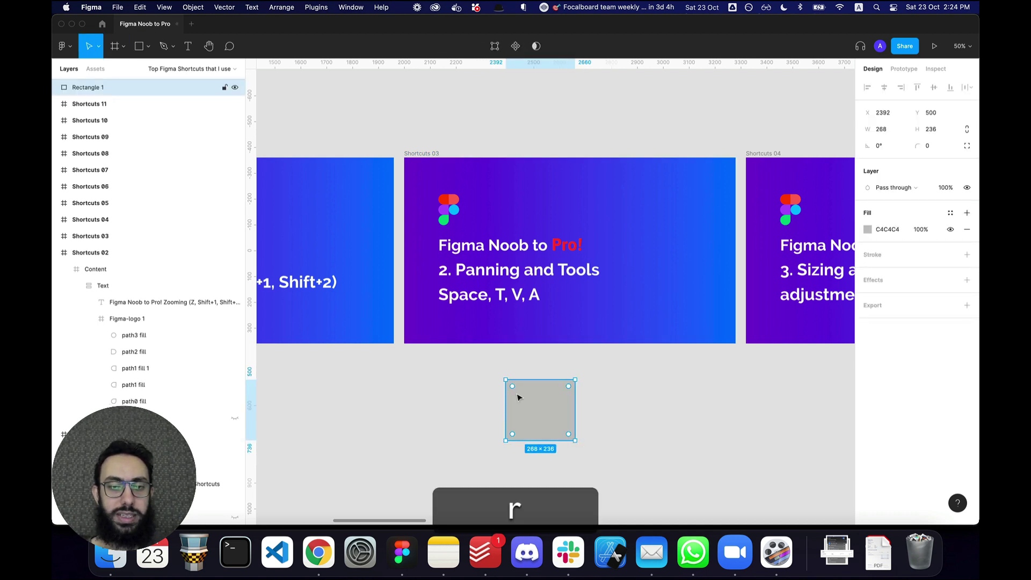
{"action": "left_click", "coordinate": [96, 49]}
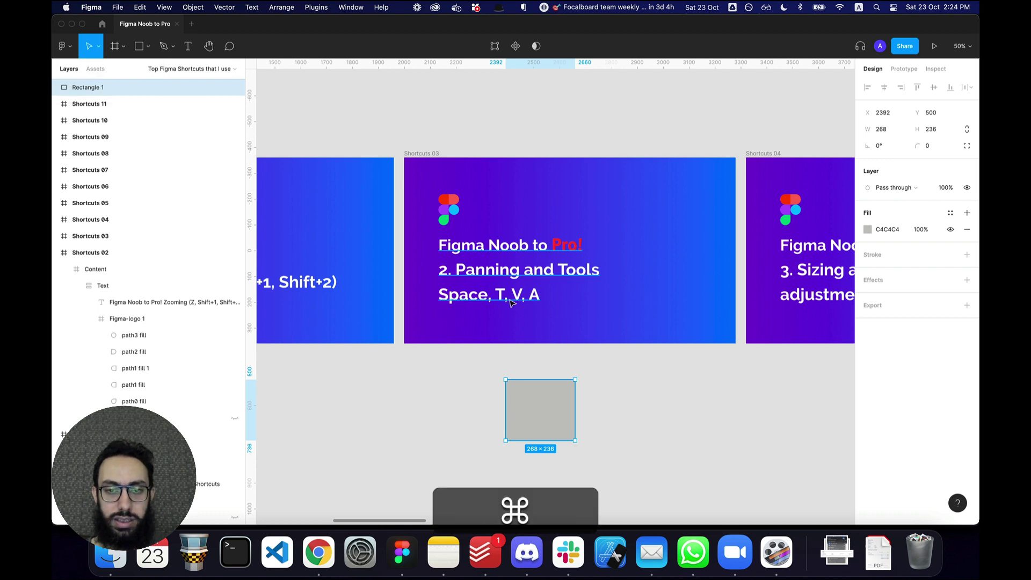
Append ", K" to the shortcut list in the Shortcuts 03 heading text.
{"action": "left_click", "coordinate": [531, 295], "text": "super"}
{"action": "type", "text": ", K"}
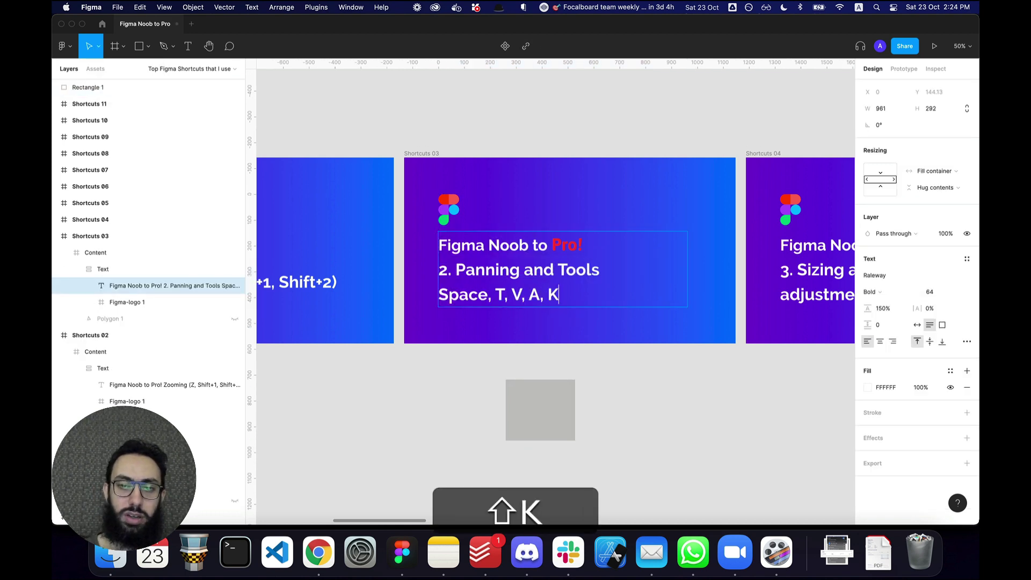
{"action": "key", "text": "Escape"}
{"action": "key", "text": "Escape"}
Enlarge the grey rectangle proportionally with the Scale tool to about 362 × 319.
{"action": "left_click", "coordinate": [568, 412]}
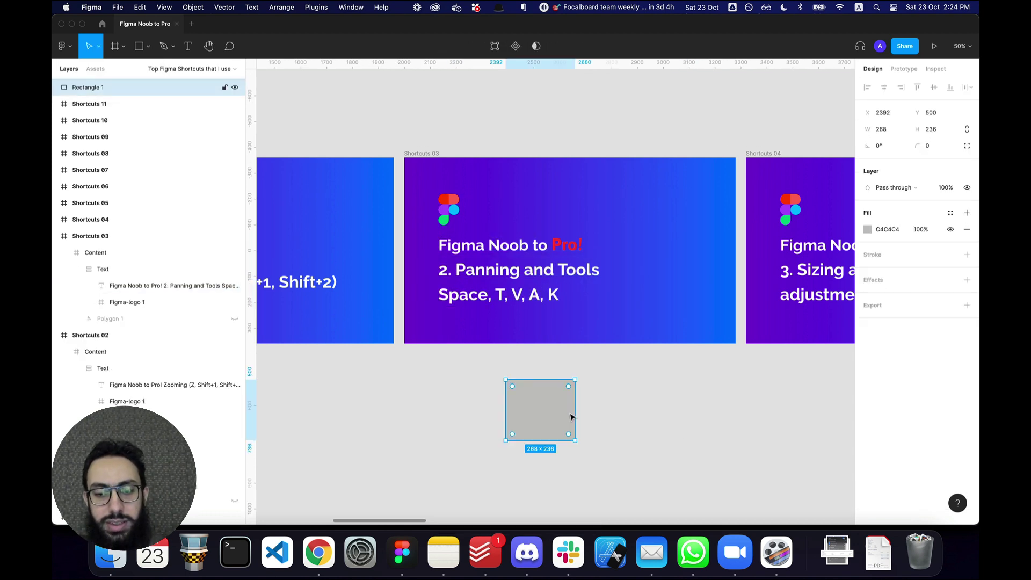
{"action": "key", "text": "l"}
{"action": "key", "text": "k"}
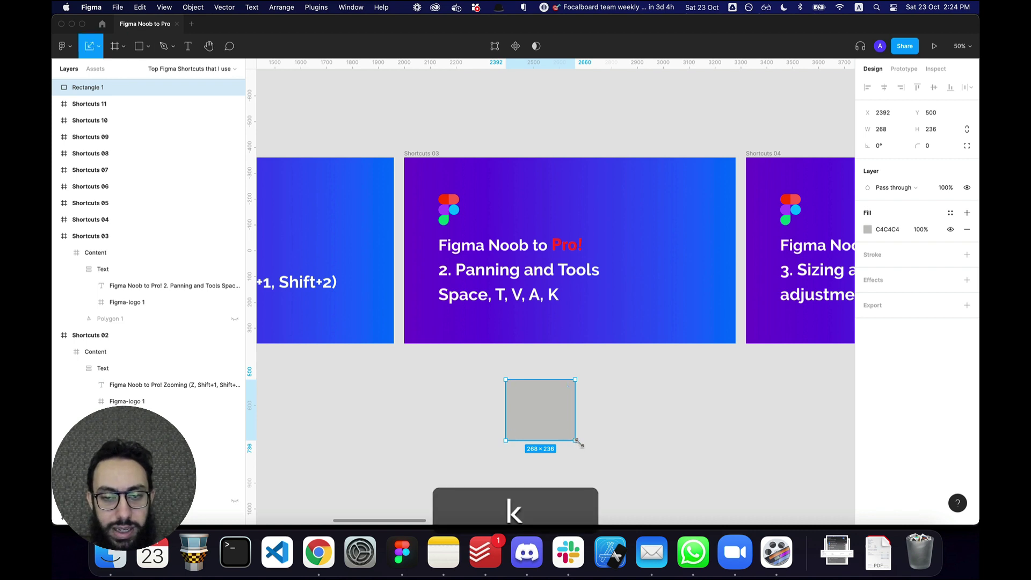
{"action": "left_click_drag", "start_coordinate": [575, 441], "coordinate": [596, 459]}
{"action": "mouse_move", "coordinate": [589, 412]}
{"action": "left_mouse_down"}
{"action": "mouse_move", "coordinate": [649, 449]}
{"action": "mouse_move", "coordinate": [599, 418]}
{"action": "left_mouse_up"}
Resize the grey rectangle with the Move tool to about 322 × 286 and cut it from the canvas.
{"action": "key", "text": "v"}
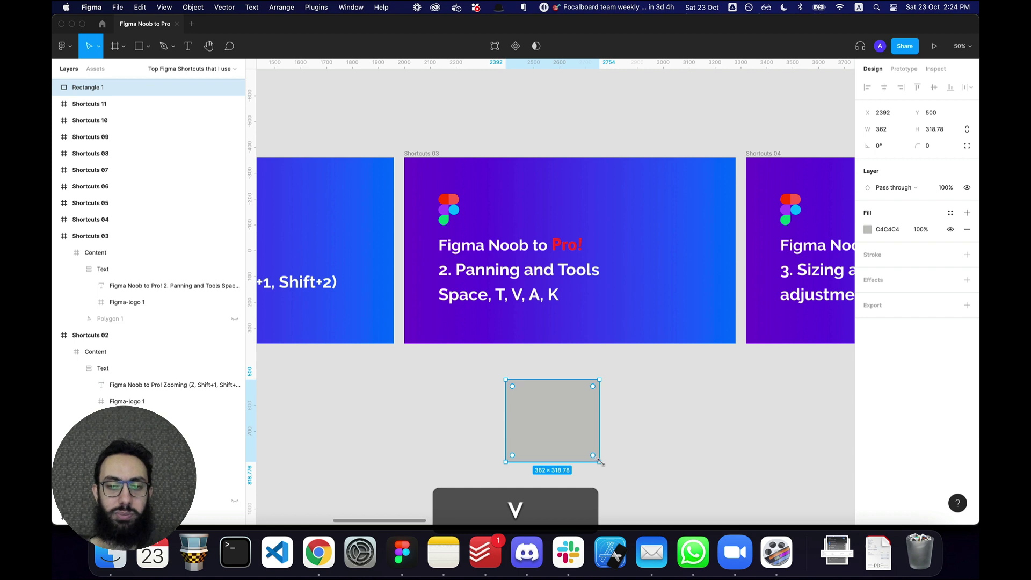
{"action": "mouse_move", "coordinate": [601, 462]}
{"action": "left_mouse_down"}
{"action": "mouse_move", "coordinate": [657, 436]}
{"action": "mouse_move", "coordinate": [588, 454]}
{"action": "left_mouse_up"}
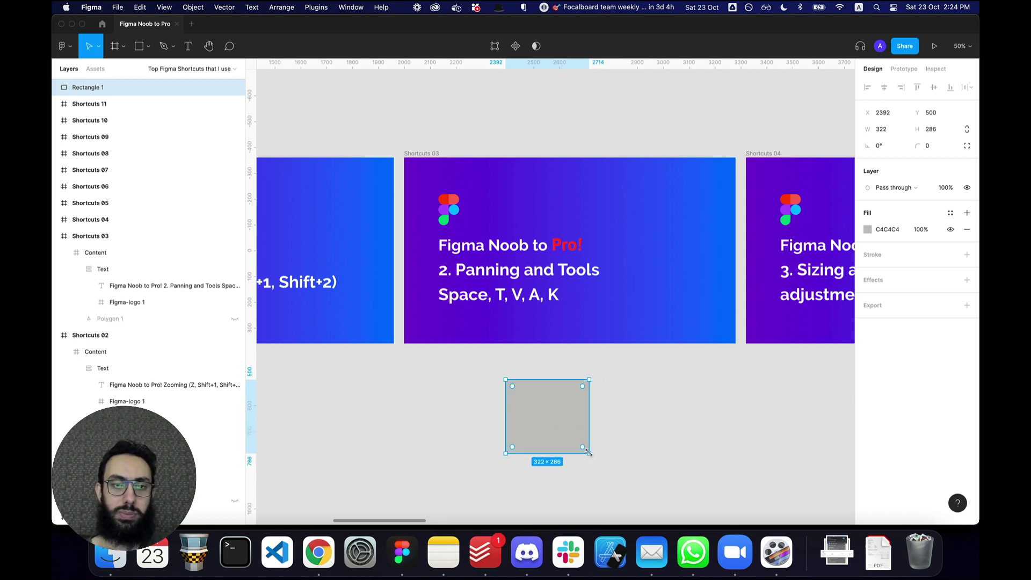
{"action": "key", "text": "super+x"}
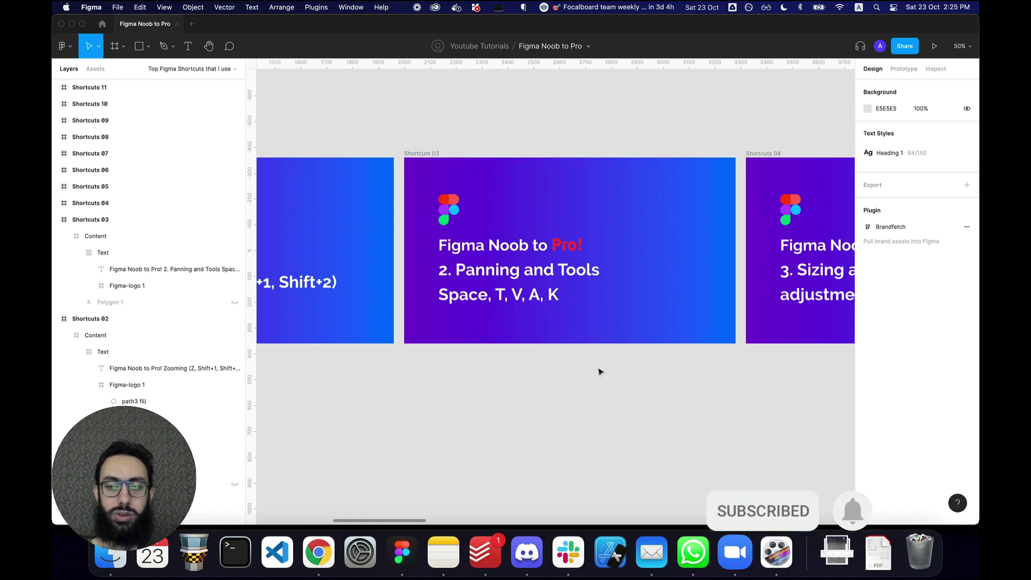
Draw a rectangle about 190 × 146 below the Shortcuts 04 frame.
{"action": "key", "text": "space"}
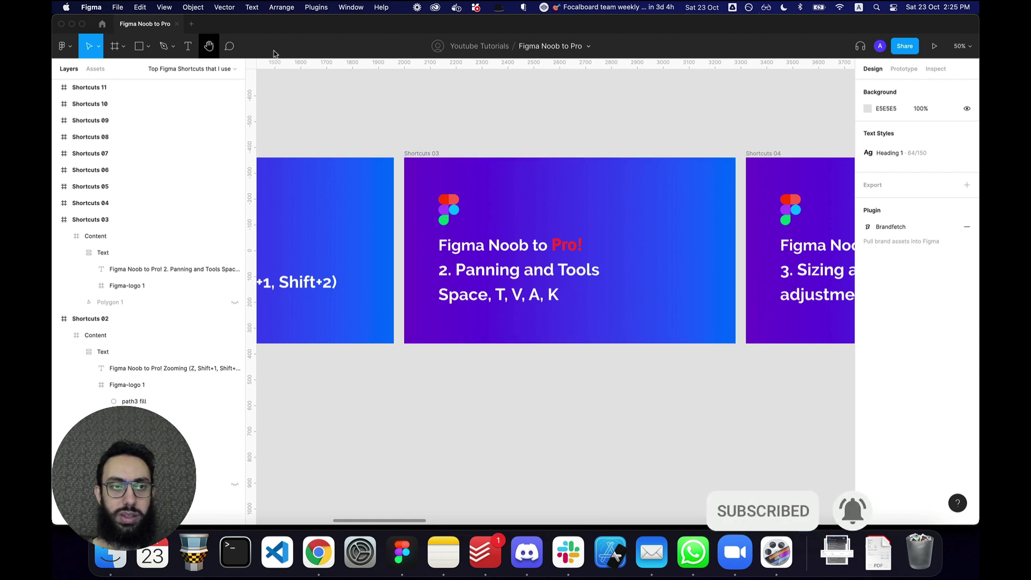
{"action": "key", "text": "space"}
{"action": "left_click_drag", "start_coordinate": [651, 156], "coordinate": [302, 126]}
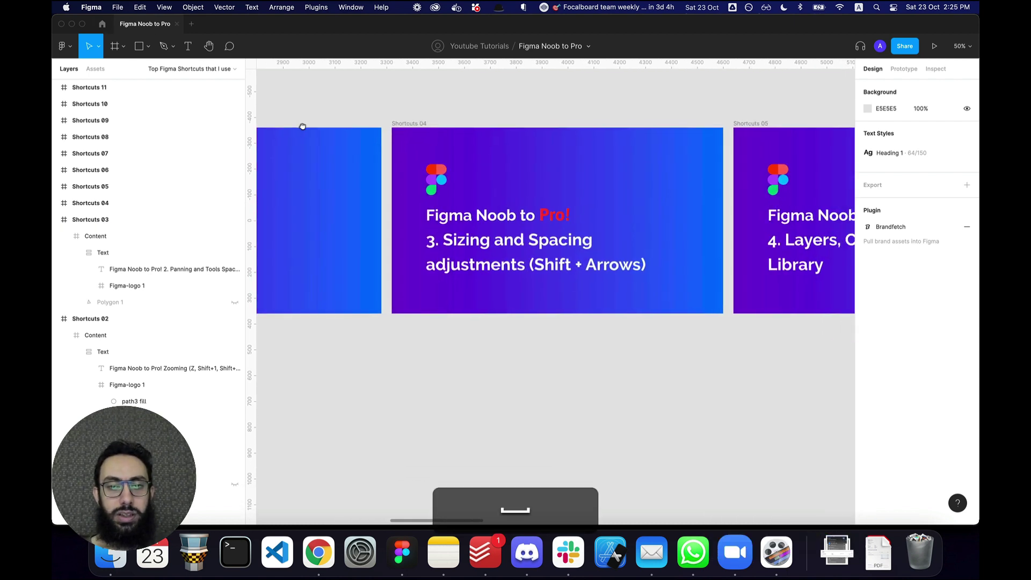
{"action": "key", "text": "space"}
{"action": "left_click_drag", "start_coordinate": [488, 297], "coordinate": [478, 317]}
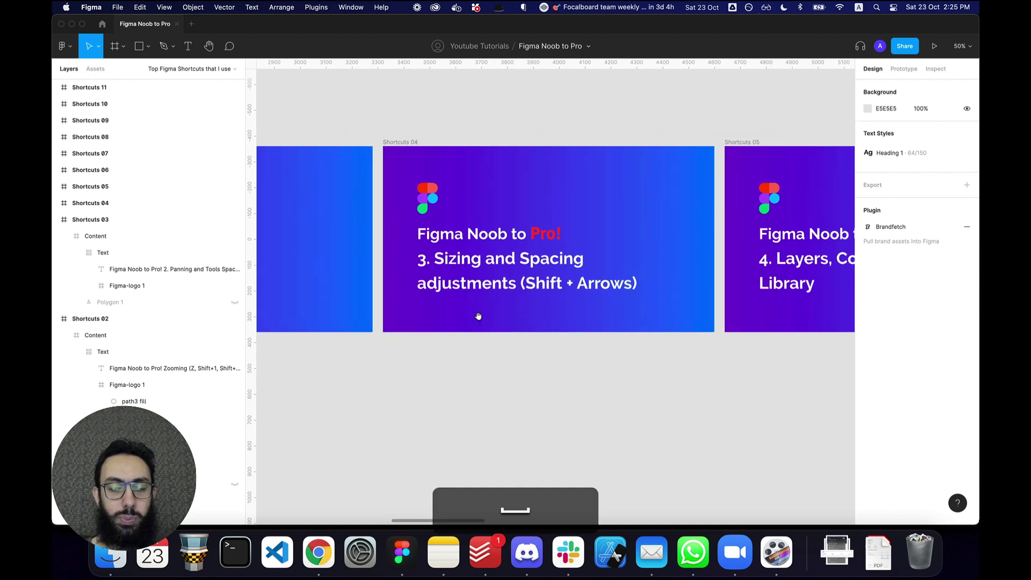
{"action": "key", "text": "r"}
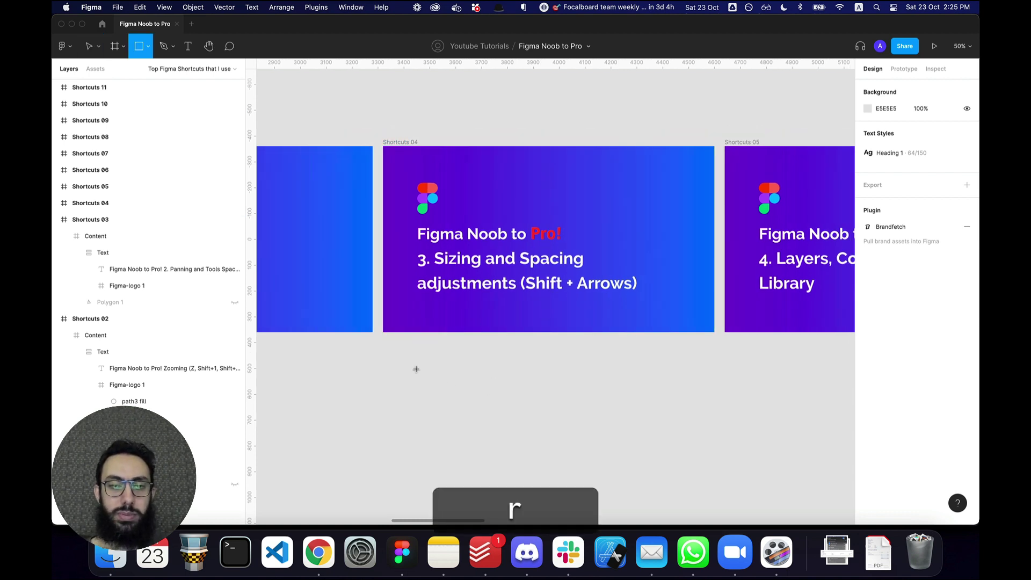
{"action": "left_click_drag", "start_coordinate": [412, 367], "coordinate": [461, 404]}
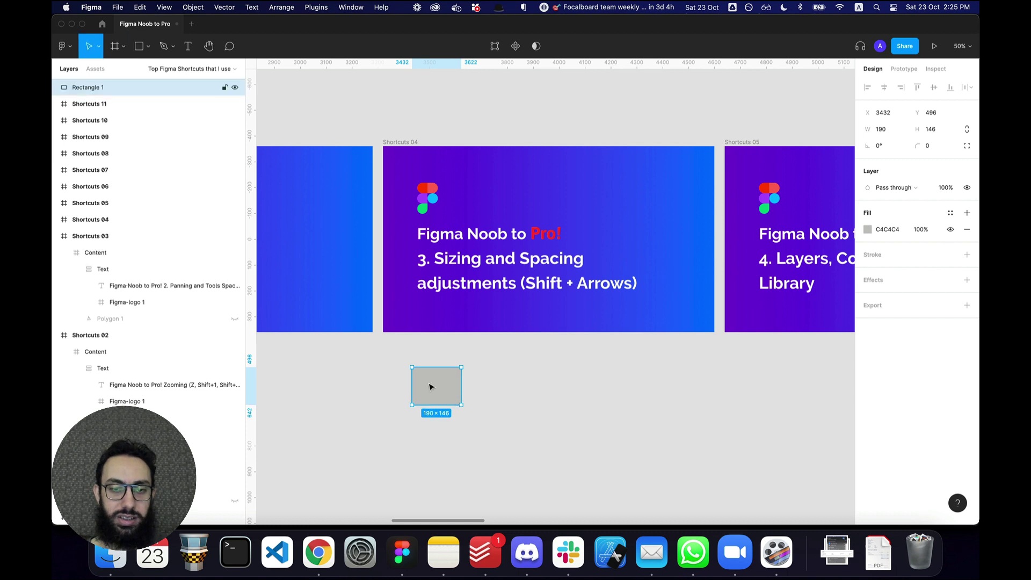
Recolor the new rectangle below Shortcuts 04 with the light pink fill ECB7B7.
{"action": "key", "text": "z"}
{"action": "left_click", "coordinate": [867, 229]}
{"action": "left_click", "coordinate": [829, 261]}
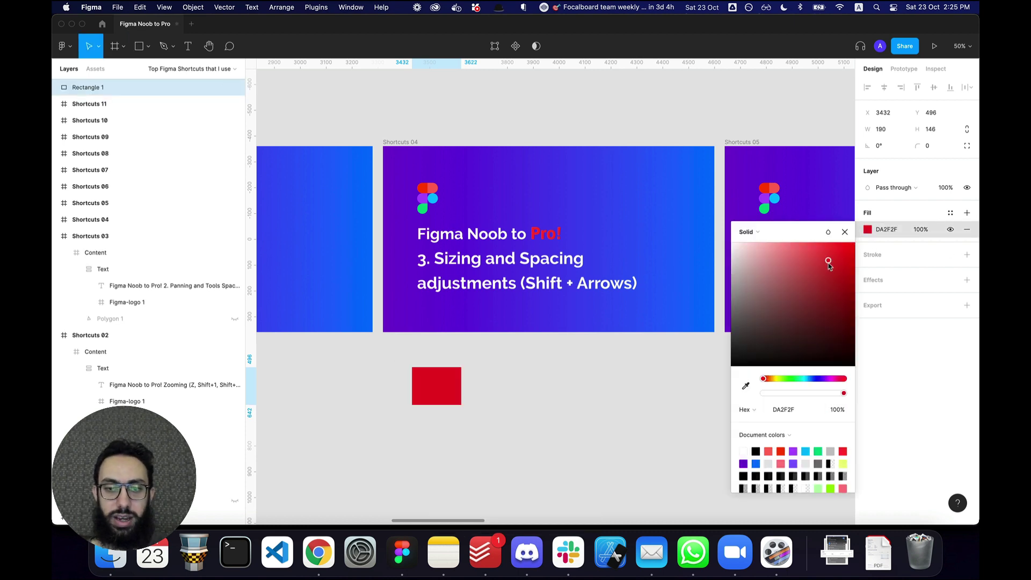
{"action": "left_click", "coordinate": [488, 445]}
{"action": "left_click", "coordinate": [458, 378]}
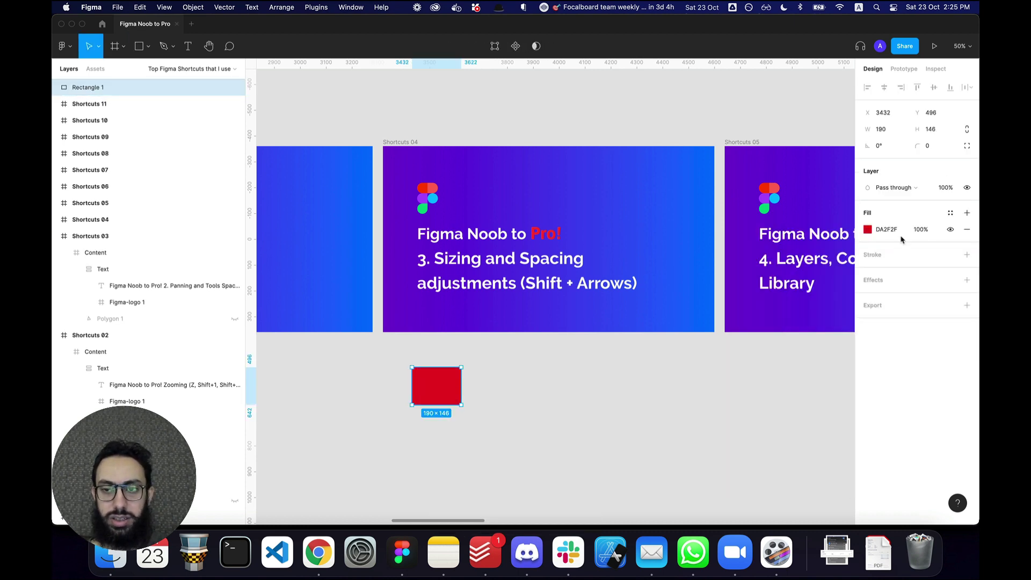
{"action": "left_click", "coordinate": [868, 229]}
{"action": "left_click", "coordinate": [756, 267]}
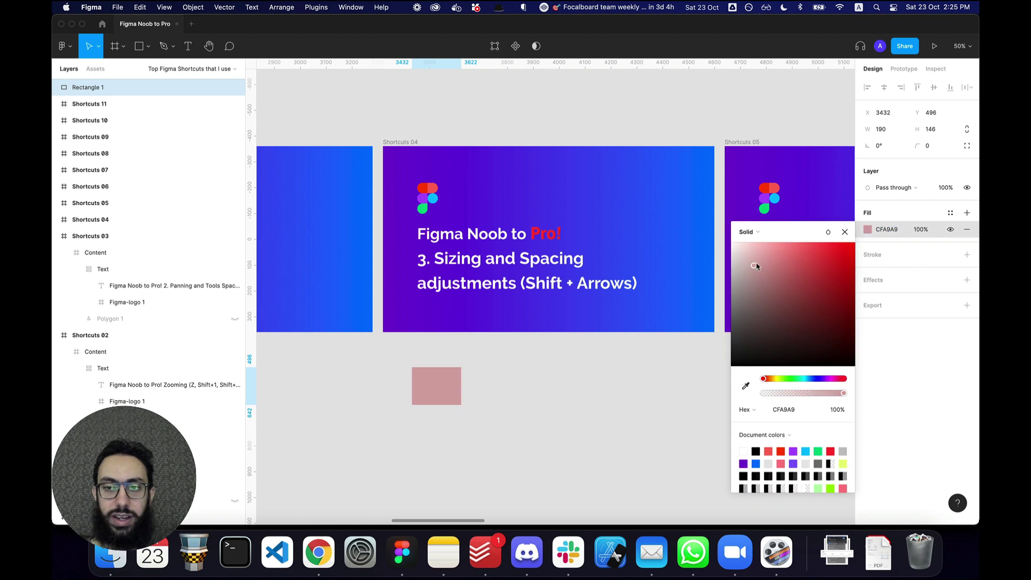
{"action": "left_click", "coordinate": [546, 387]}
Move the pink rectangle freehand up and left to about X 3379, Y 483, and undo the move.
{"action": "key", "text": "z"}
{"action": "left_click_drag", "start_coordinate": [353, 338], "coordinate": [558, 429]}
{"action": "left_click", "coordinate": [572, 320]}
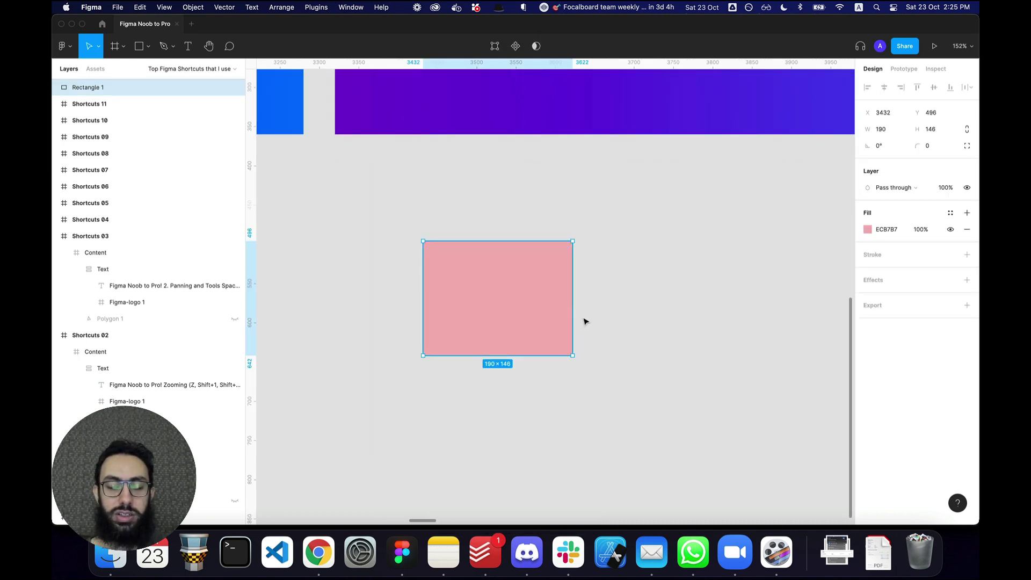
{"action": "left_click_drag", "start_coordinate": [510, 314], "coordinate": [467, 304]}
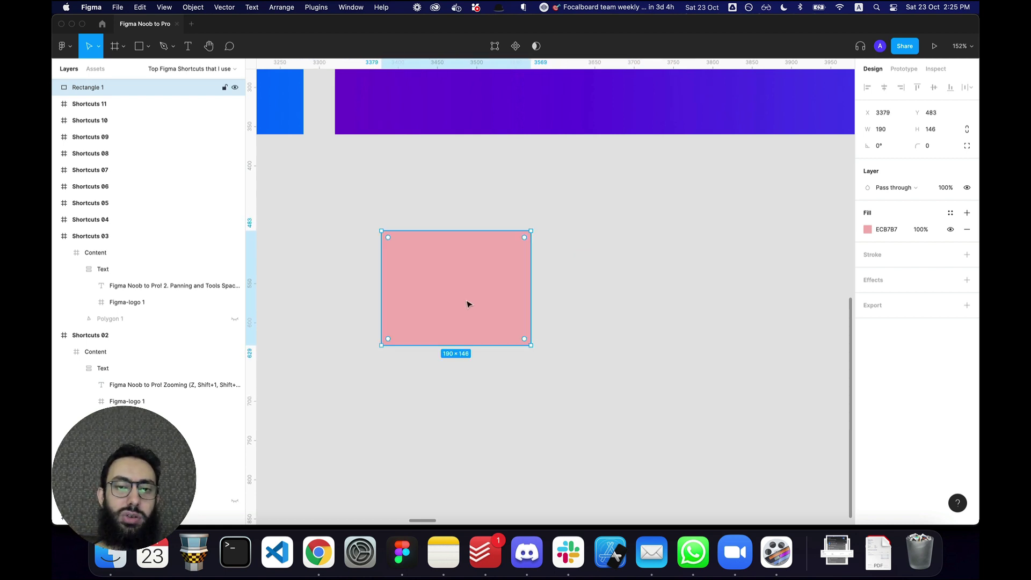
{"action": "key", "text": "super+z"}
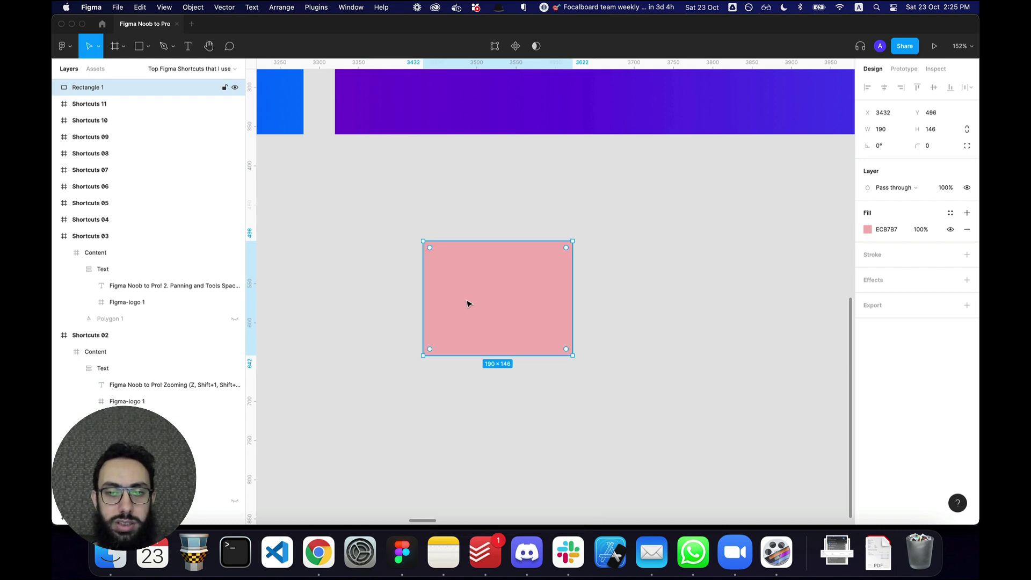
Nudge the pink rectangle back and forth horizontally and vertically in 1-pixel increments, ending at X 3433, Y 496.
{"action": "key", "text": "Right"}
{"action": "key", "text": "Left"}
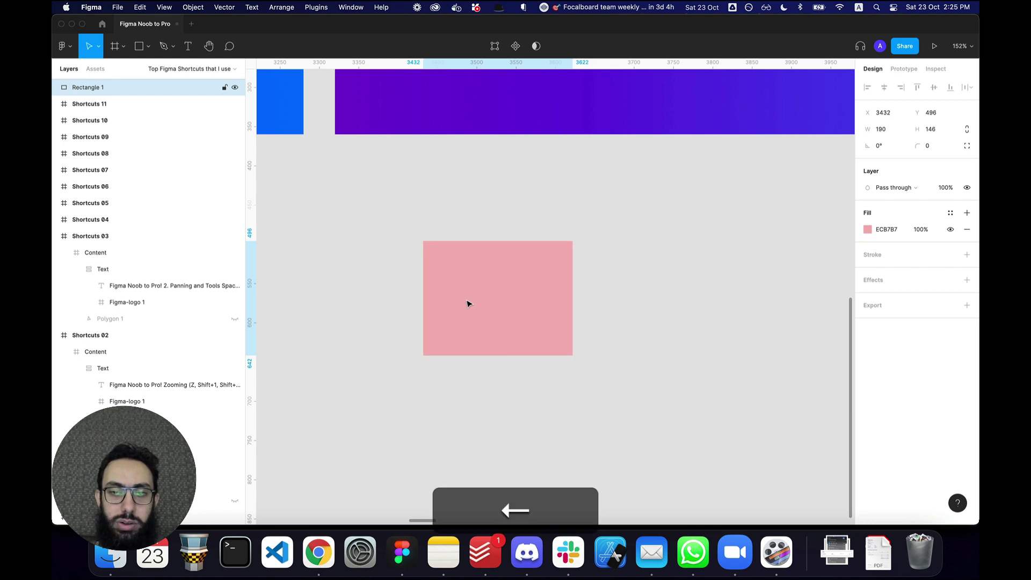
{"action": "key", "text": "Right"}
{"action": "key", "text": "Left"}
{"action": "key", "text": "Right"}
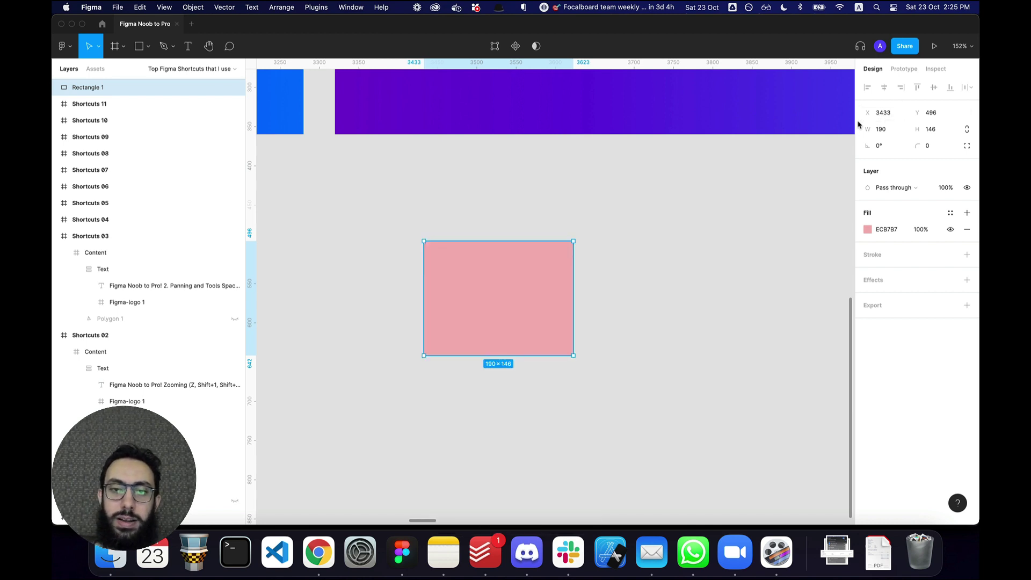
{"action": "key", "text": "Right"}
{"action": "key", "text": "Left"}
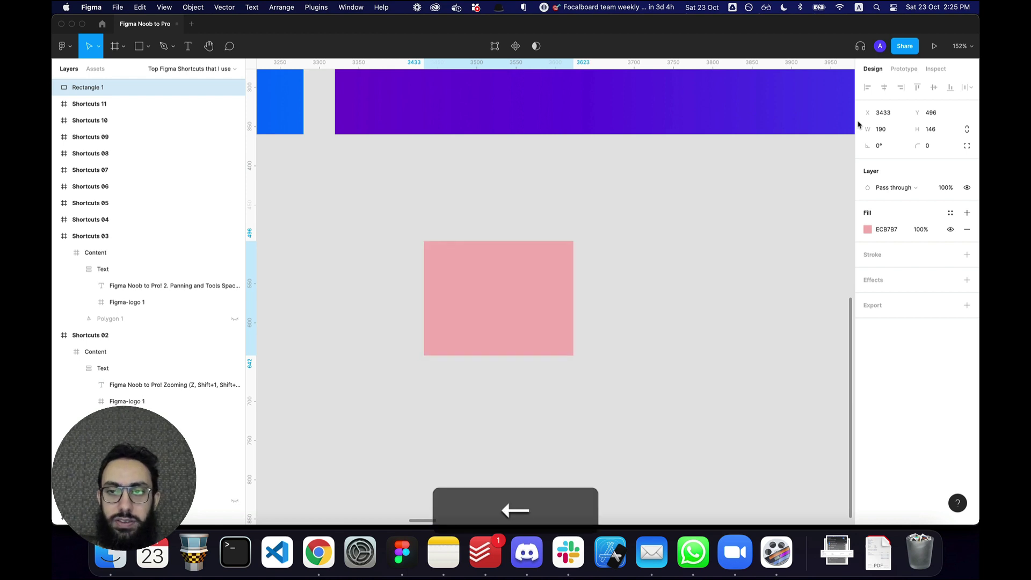
{"action": "key", "text": "Right"}
{"action": "key", "text": "Left"}
{"action": "key", "text": "Right"}
{"action": "key", "text": "Left"}
{"action": "key", "text": "Right"}
{"action": "key", "text": "Left"}
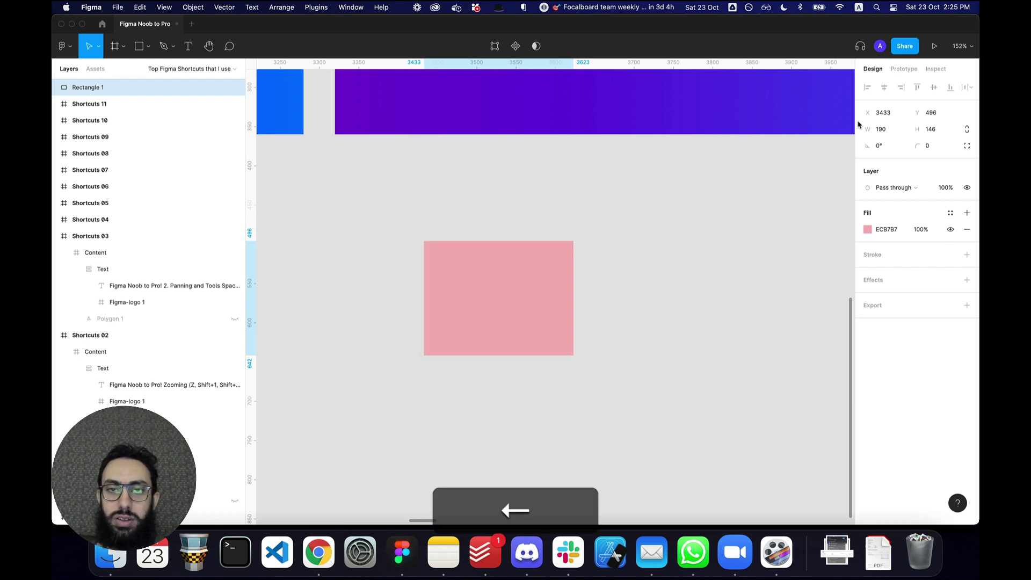
{"action": "key", "text": "Up"}
{"action": "key", "text": "Down"}
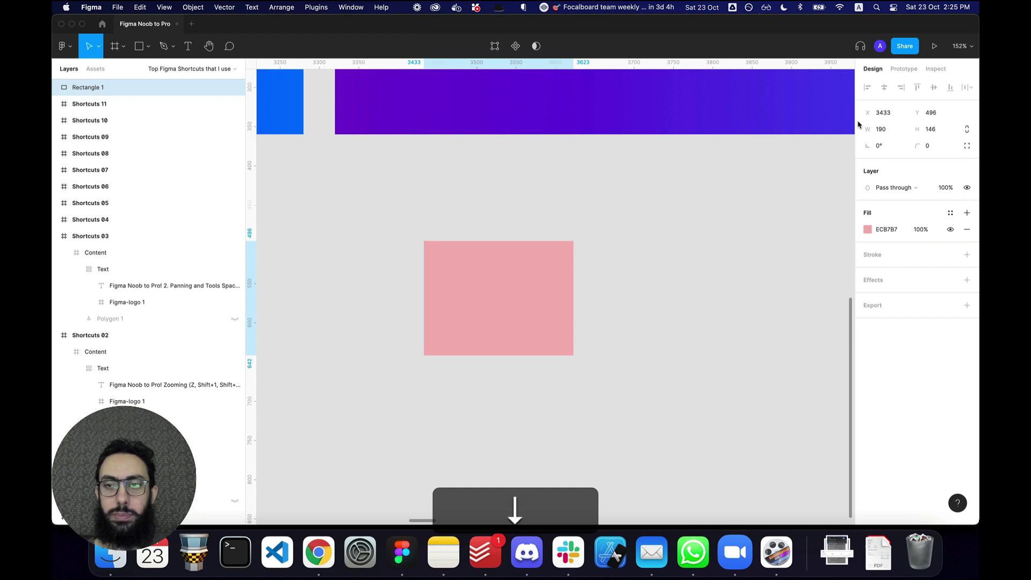
{"action": "key", "text": "Up"}
{"action": "key", "text": "Down"}
{"action": "key", "text": "Up"}
{"action": "key", "text": "Down"}
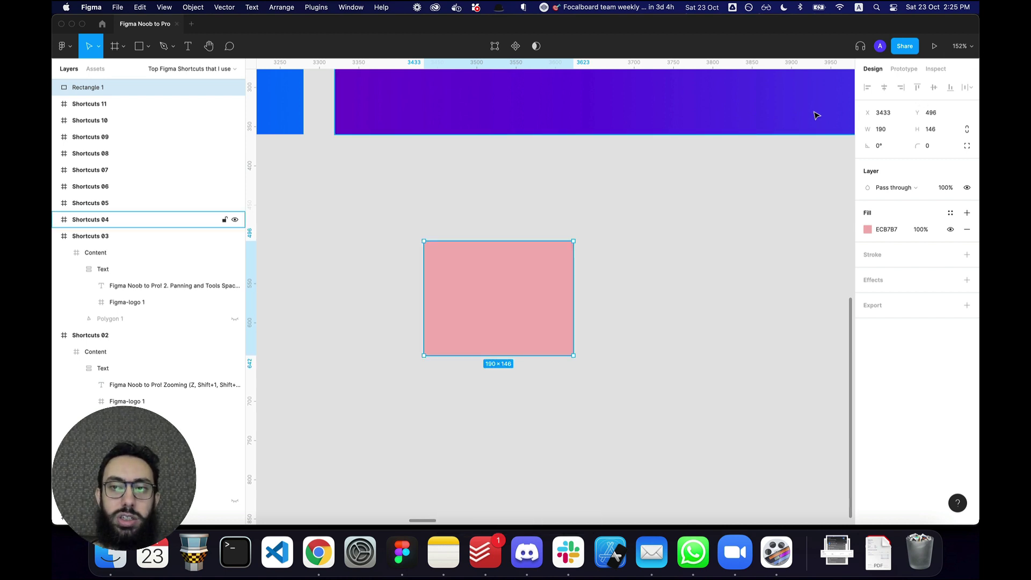
Nudge the pink rectangle right, left, up and down in big 8-pixel increments, returning it to X 3433, Y 496.
{"action": "key", "text": "shift"}
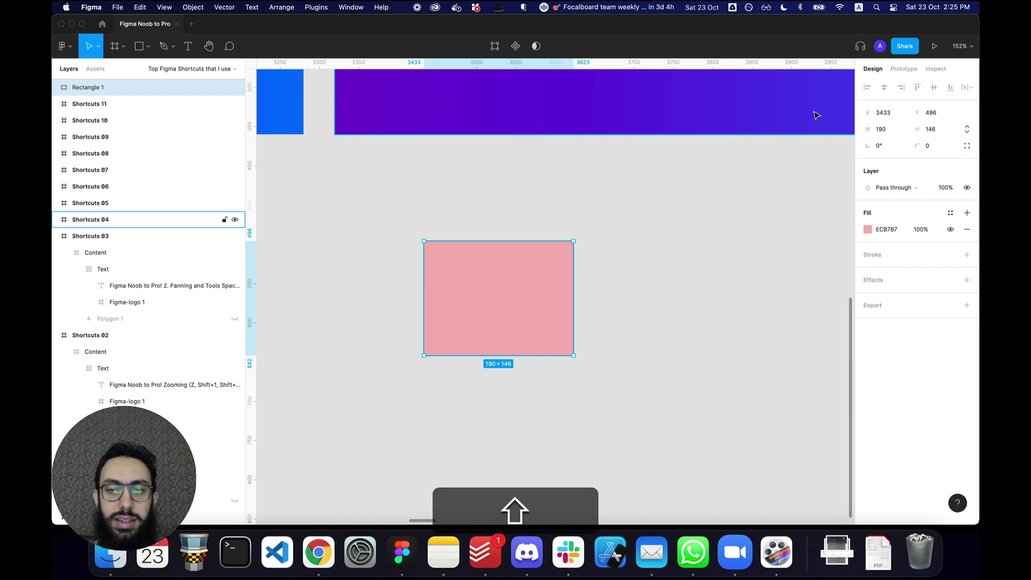
{"action": "key", "text": "shift+Right"}
{"action": "key", "text": "shift+Left"}
{"action": "key", "text": "shift+Right"}
{"action": "key", "text": "shift+Left"}
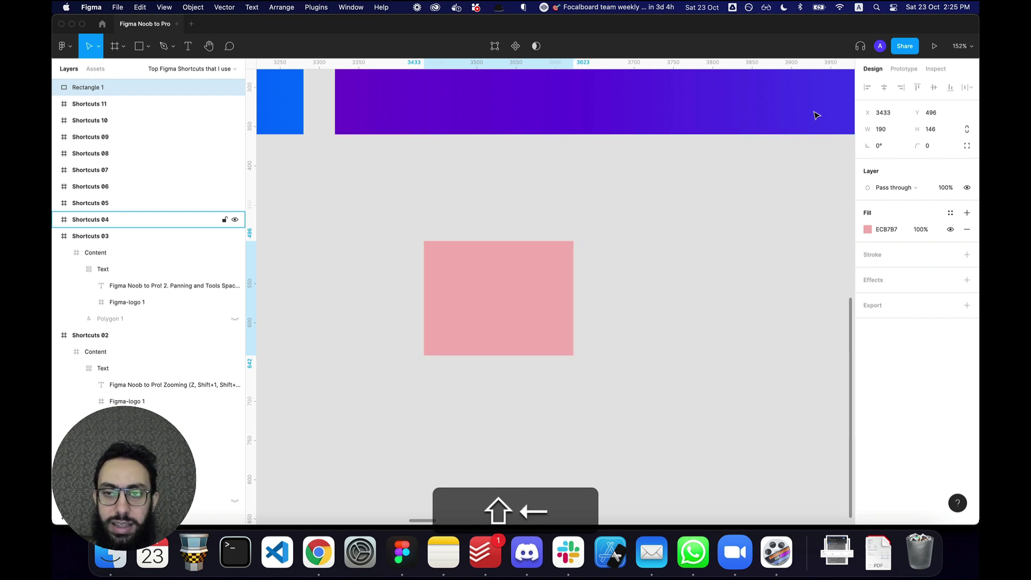
{"action": "key", "text": "shift+Right"}
{"action": "key", "text": "shift+Left"}
{"action": "key", "text": "shift+Right"}
{"action": "key", "text": "shift+Left"}
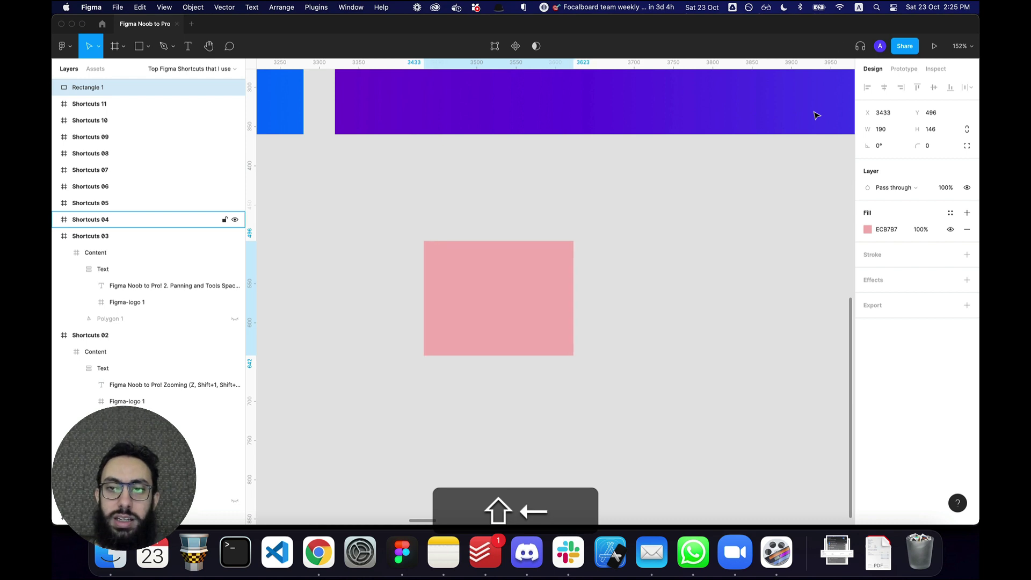
{"action": "key", "text": "shift+Up"}
{"action": "key", "text": "shift+Down"}
{"action": "key", "text": "shift+Up"}
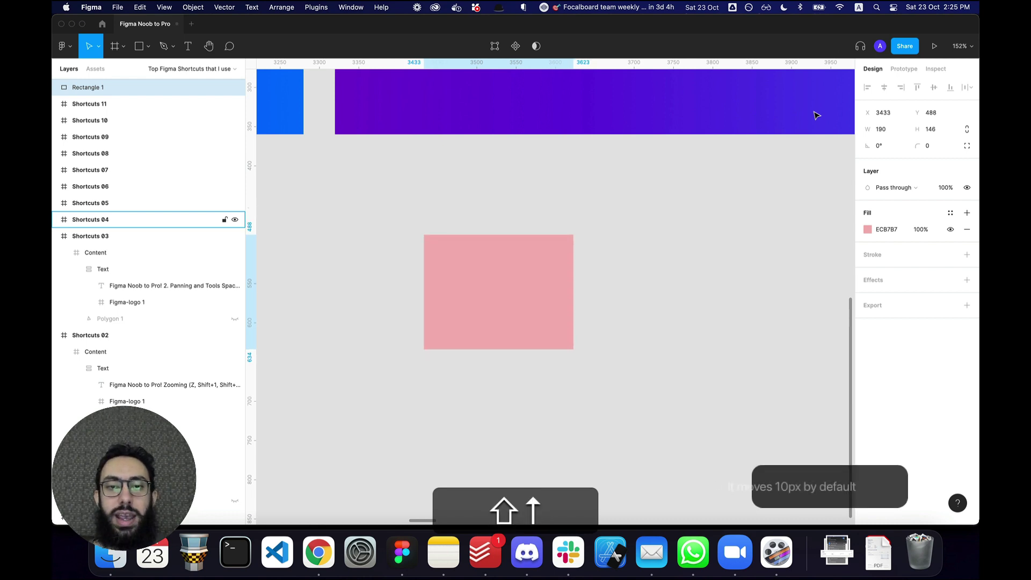
{"action": "key", "text": "shift+Down"}
{"action": "key", "text": "shift+Right"}
{"action": "key", "text": "shift+Left"}
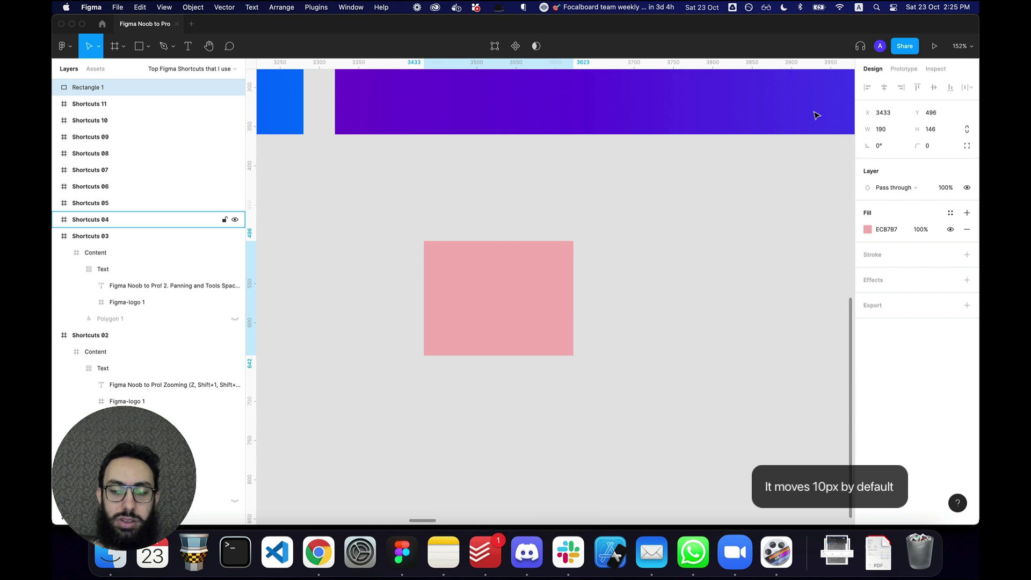
Shift the pink rectangle slightly to the right, to X 3441.
{"action": "left_click_drag", "start_coordinate": [555, 269], "coordinate": [561, 269]}
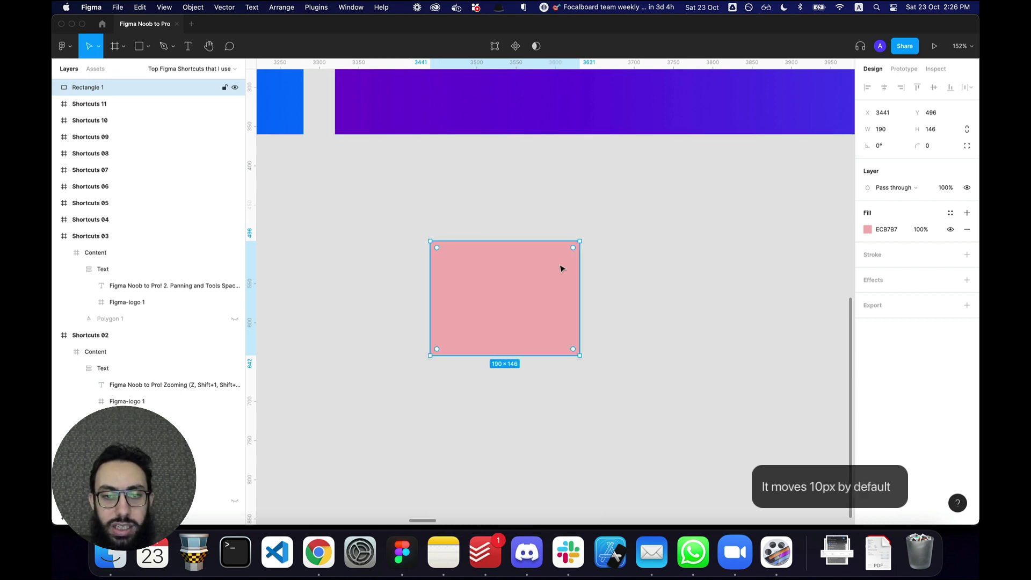
{"action": "key", "text": "shift"}
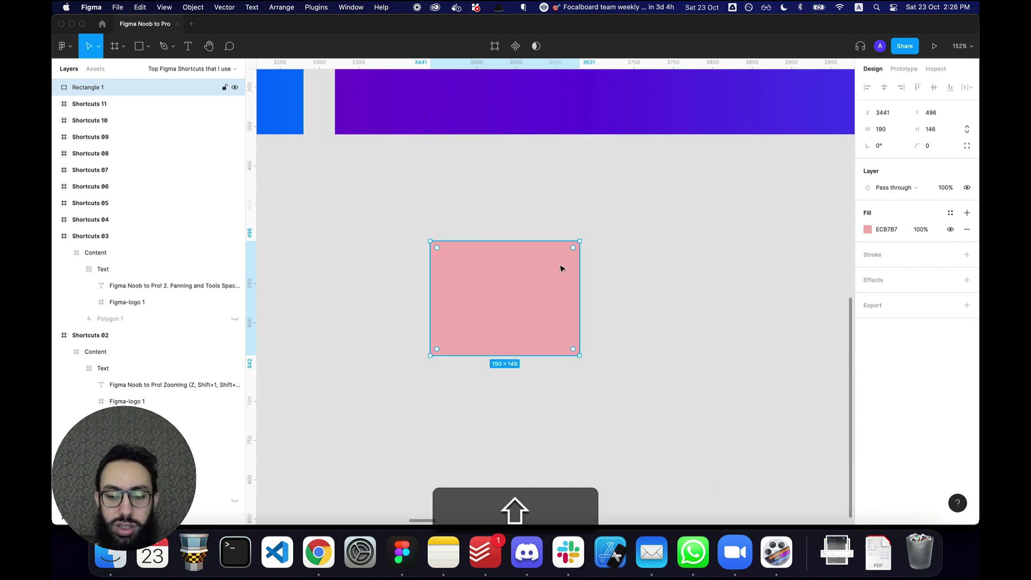
Widen the pink rectangle in big 8-pixel increments to a width of 270.
{"action": "key", "text": "super"}
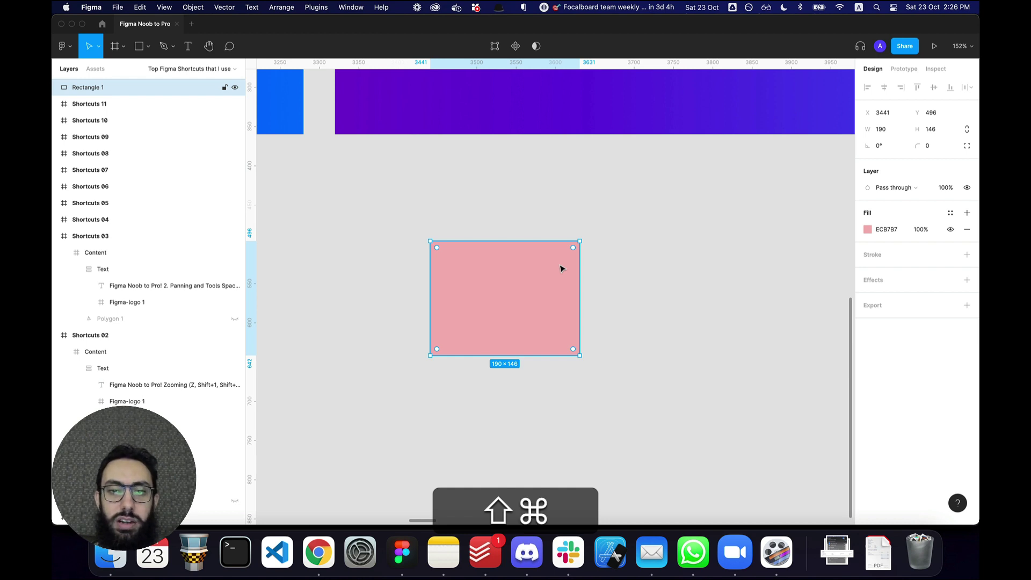
{"action": "key", "text": "shift+super+Right"}
{"action": "key", "text": "shift+super+Right"}
{"action": "key", "text": "shift+super+Right"}
{"action": "key", "text": "shift+super+Right"}
{"action": "key", "text": "shift+super+Right"}
{"action": "key", "text": "shift+super+Right"}
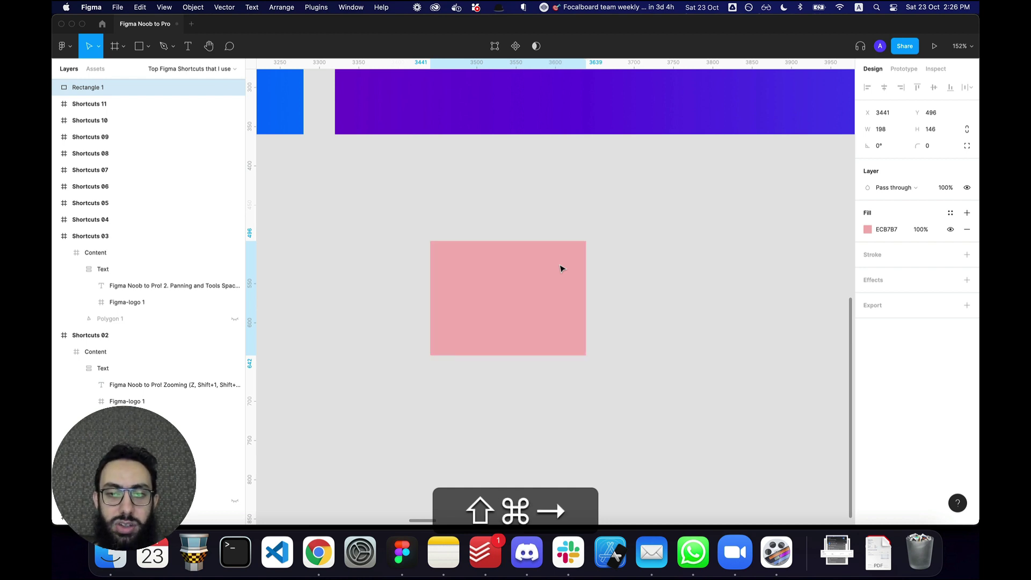
{"action": "key", "text": "shift+super+Right"}
{"action": "key", "text": "shift+super+Right"}
{"action": "key", "text": "shift+super+Right"}
{"action": "key", "text": "shift+super+Right"}
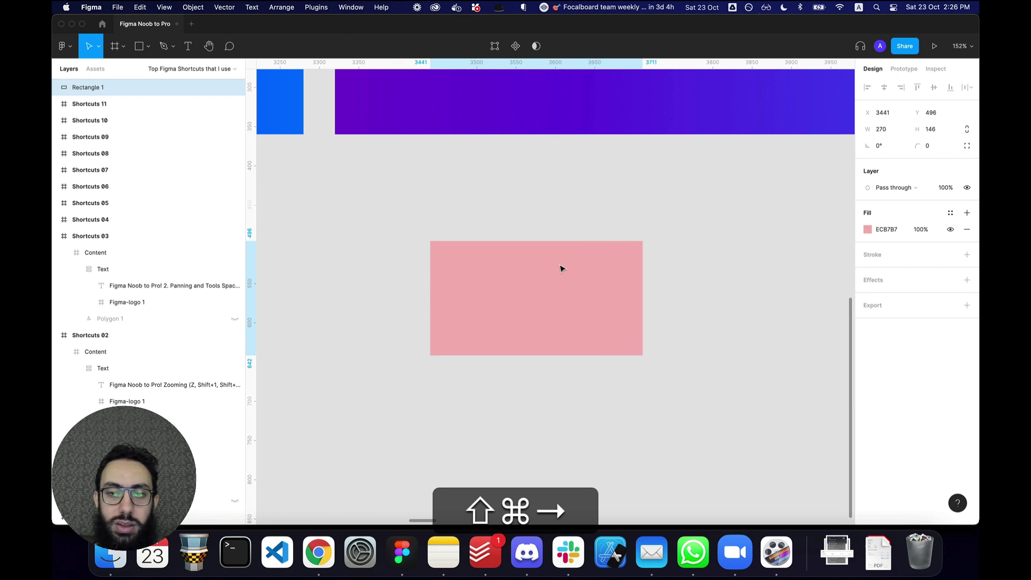
Shrink the pink rectangle freehand to about 53 × 39.
{"action": "left_click_drag", "start_coordinate": [656, 332], "coordinate": [461, 273]}
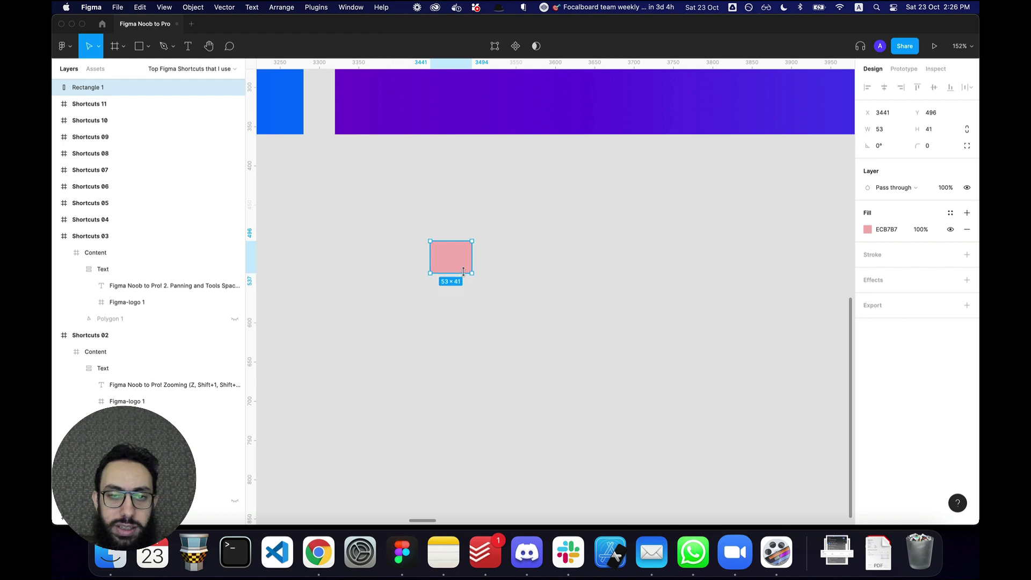
{"action": "key", "text": "z"}
{"action": "left_click_drag", "start_coordinate": [364, 179], "coordinate": [753, 455]}
{"action": "key", "text": "shift+super"}
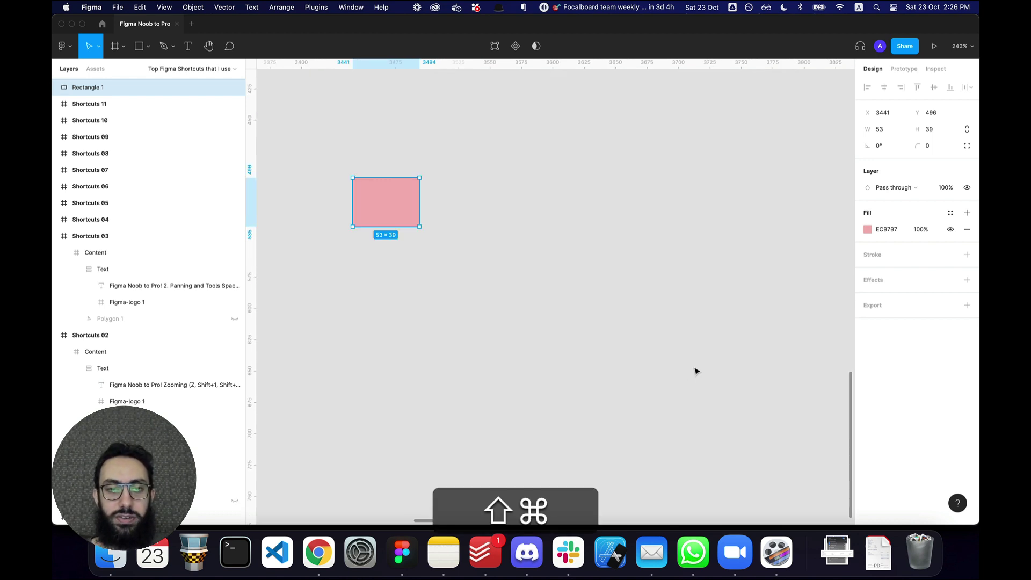
Widen the small pink rectangle in 8-pixel increments to a width of 109.
{"action": "key", "text": "shift+super+Right"}
{"action": "key", "text": "shift+super+Right"}
{"action": "key", "text": "shift+super+Right"}
{"action": "key", "text": "shift+super+Right"}
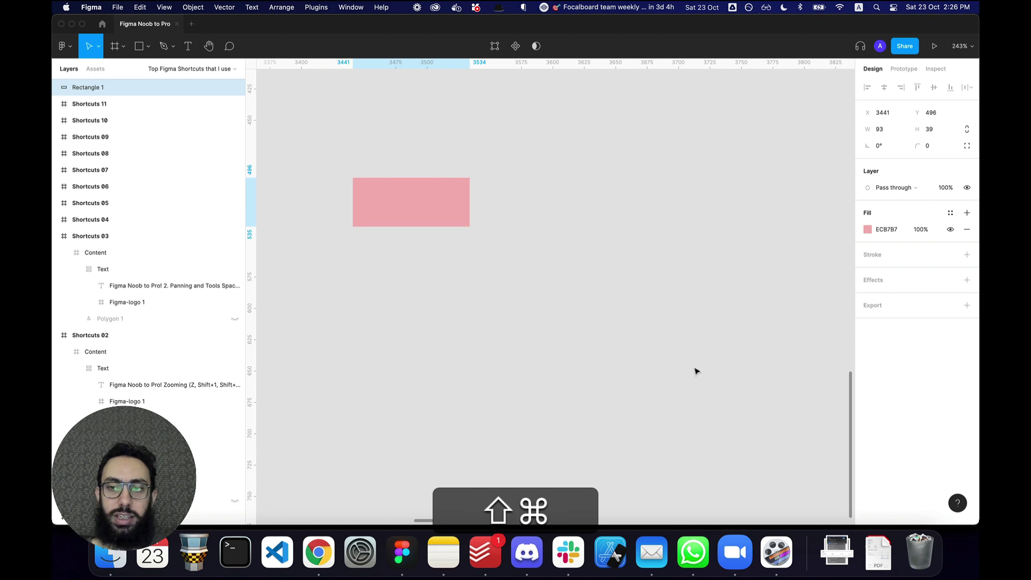
{"action": "key", "text": "shift+super+Right"}
{"action": "key", "text": "shift+super+Right"}
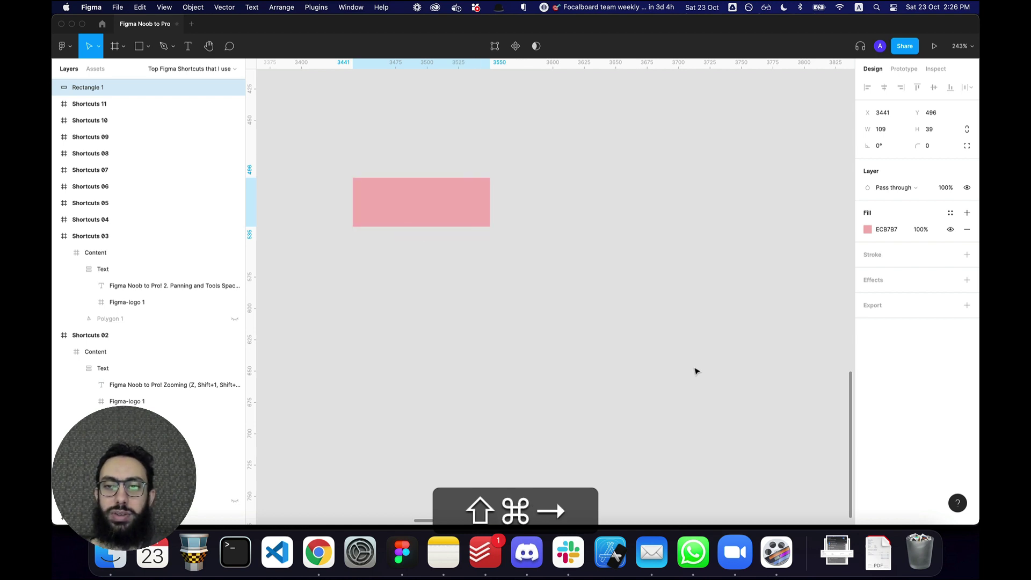
Narrow the pink rectangle in 8-pixel increments to a width of 45.
{"action": "key", "text": "shift+super+Left"}
{"action": "key", "text": "shift+super+Left"}
{"action": "key", "text": "shift+super+Left"}
{"action": "key", "text": "shift+super+Left"}
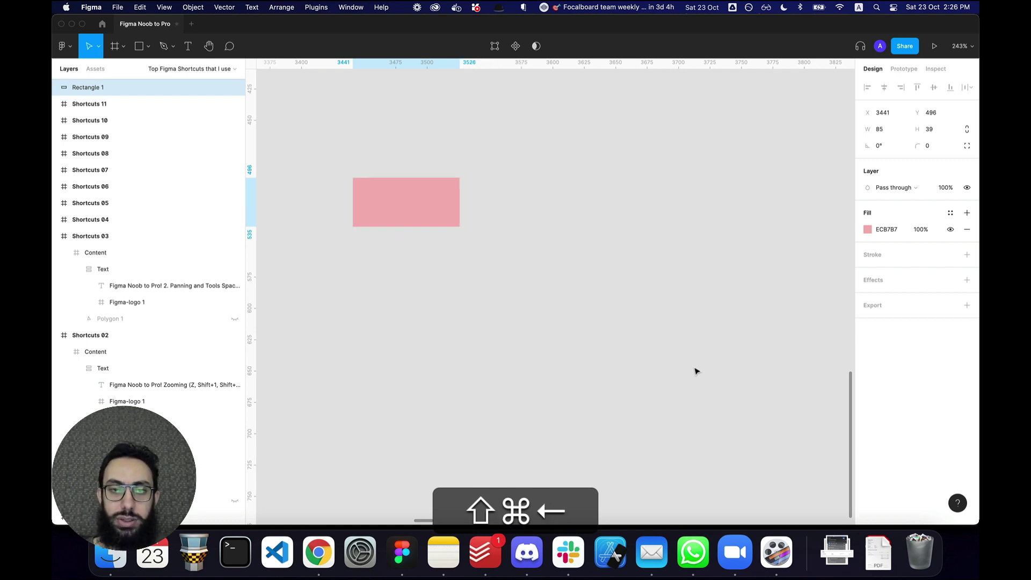
{"action": "key", "text": "shift+super+Left"}
{"action": "key", "text": "shift+super+Left"}
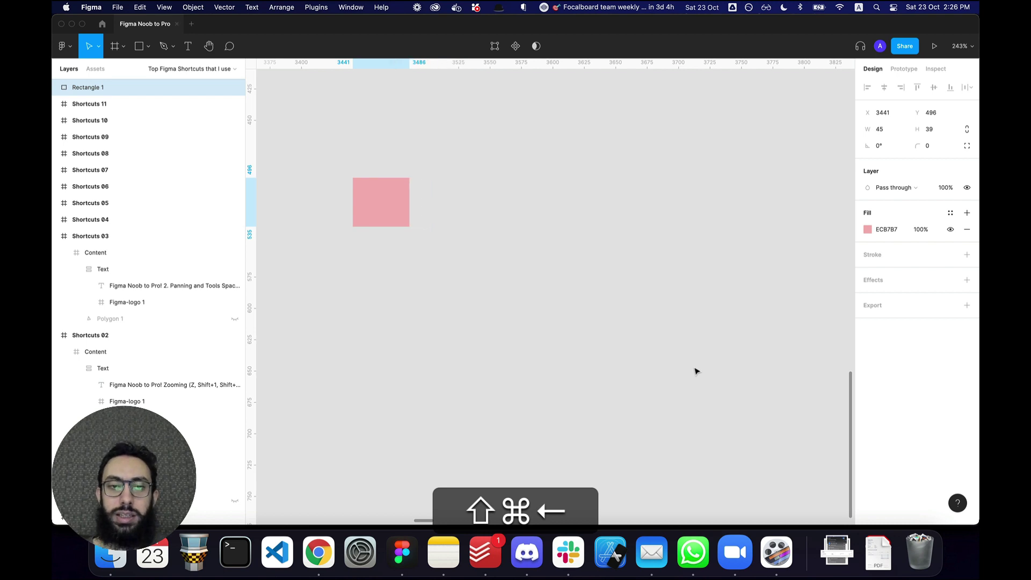
Reduce the pink rectangle's height in 8-pixel increments to 15.
{"action": "key", "text": "shift+super+Up"}
{"action": "key", "text": "shift+super+Up"}
{"action": "key", "text": "shift+super+Up"}
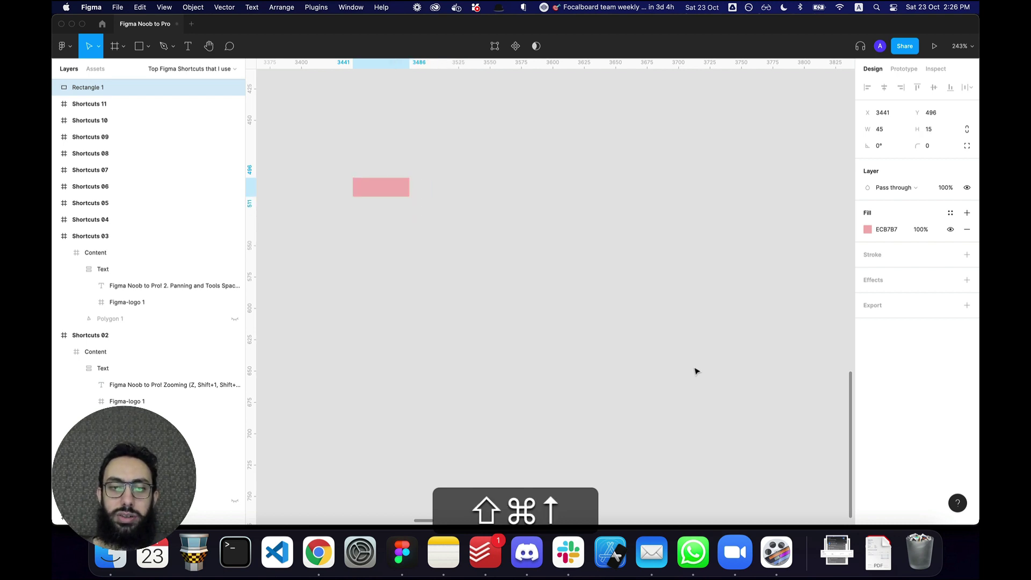
Increase the pink rectangle's height in 8-pixel increments to 87.
{"action": "key", "text": "shift+super+Down"}
{"action": "key", "text": "shift+super+Down"}
{"action": "key", "text": "shift+super+Down"}
{"action": "key", "text": "shift+super+Down"}
{"action": "key", "text": "shift+super+Down"}
{"action": "key", "text": "shift+super+Down"}
{"action": "key", "text": "shift+super+Down"}
{"action": "key", "text": "shift+super+Down"}
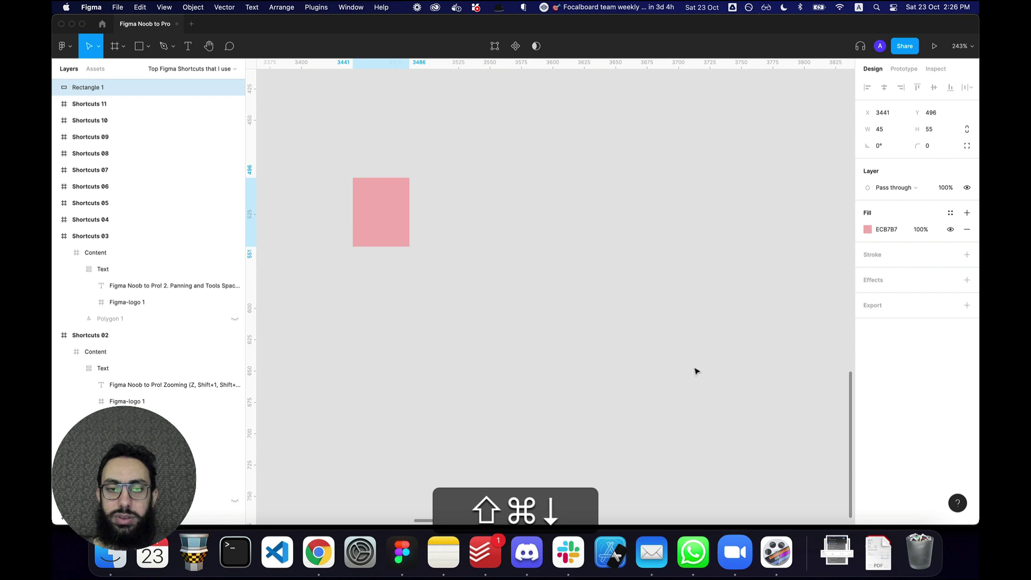
Cut the pink rectangle from the canvas and move on to the Shortcuts 05 frame.
{"action": "key", "text": "super+x"}
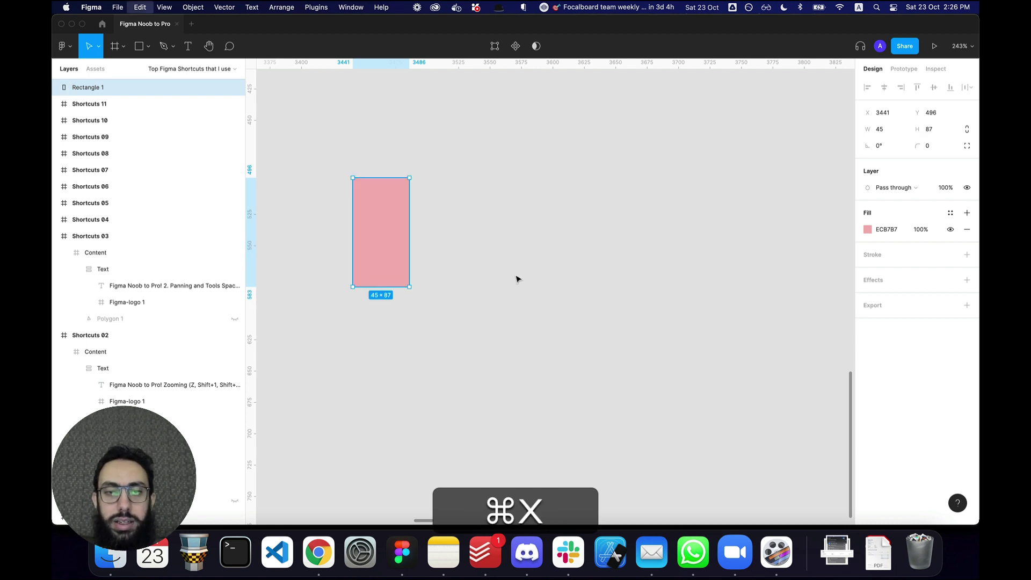
{"action": "left_click", "coordinate": [515, 275], "text": "super"}
{"action": "scroll", "coordinate": [515, 275], "scroll_direction": "down", "scroll_amount": 5}
{"action": "left_click", "coordinate": [585, 239]}
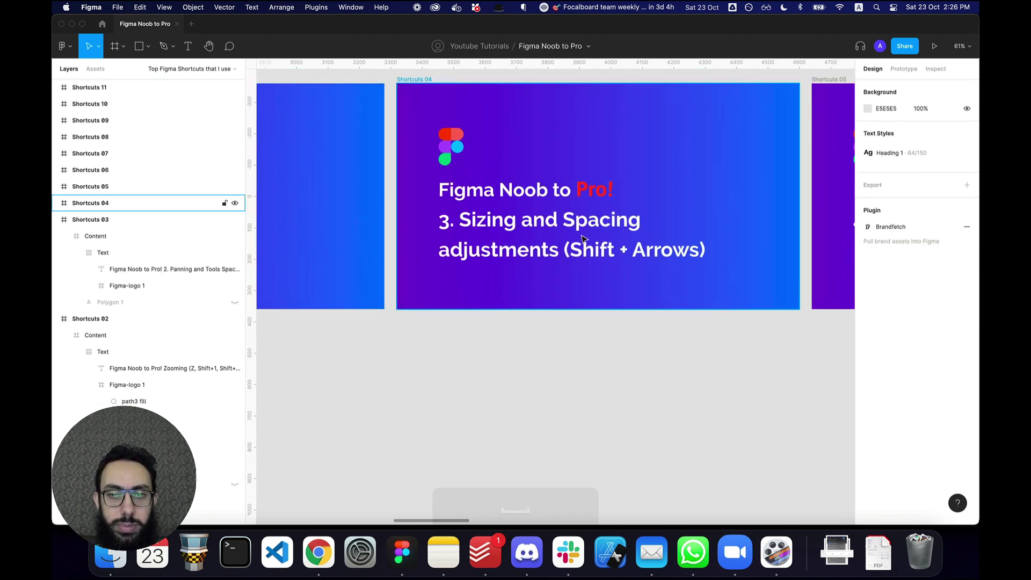
{"action": "key", "text": "n"}
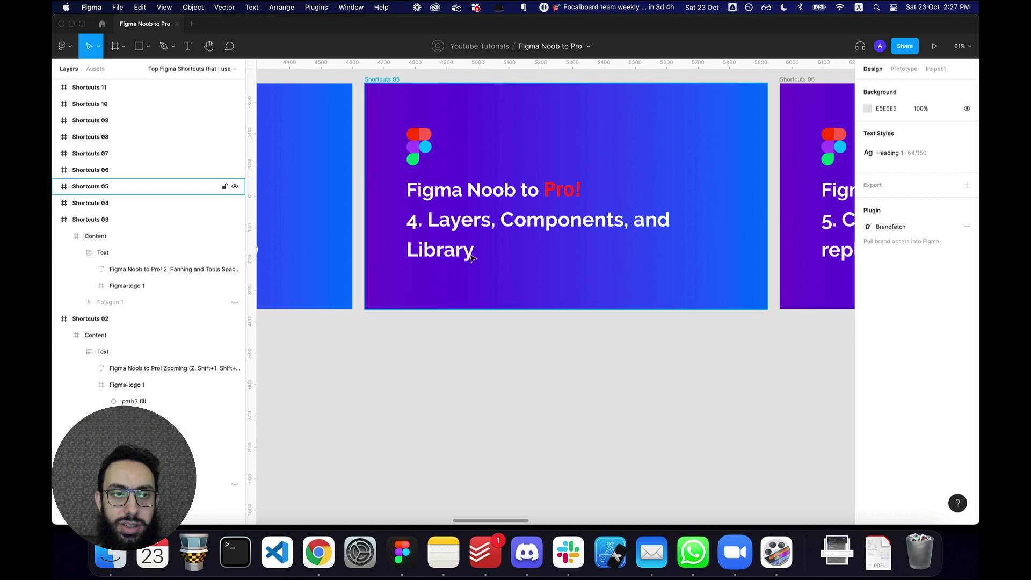
Switch between the file's assets and layers lists, ending on the assets list.
{"action": "left_click", "coordinate": [89, 71]}
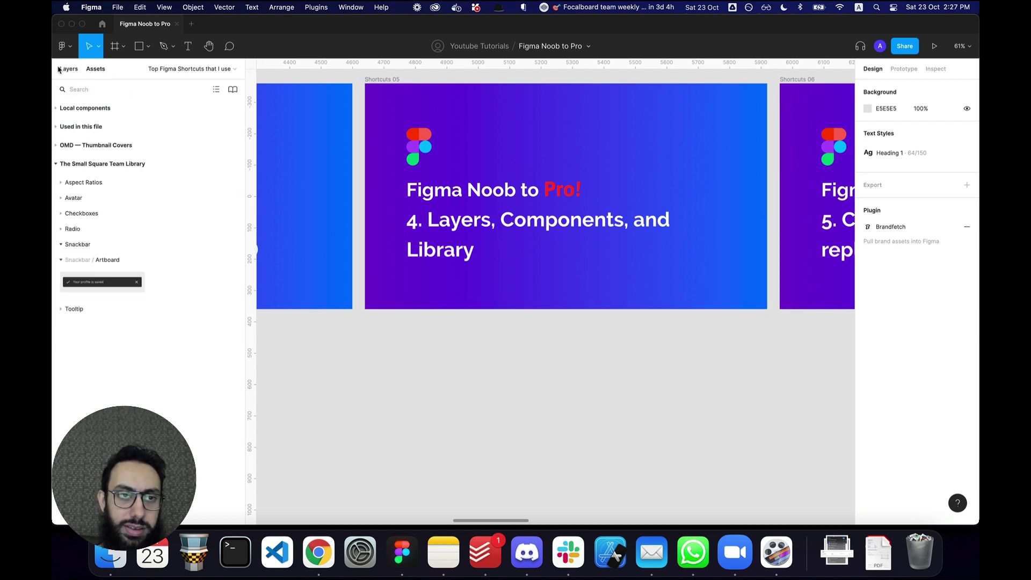
{"action": "left_click", "coordinate": [68, 68]}
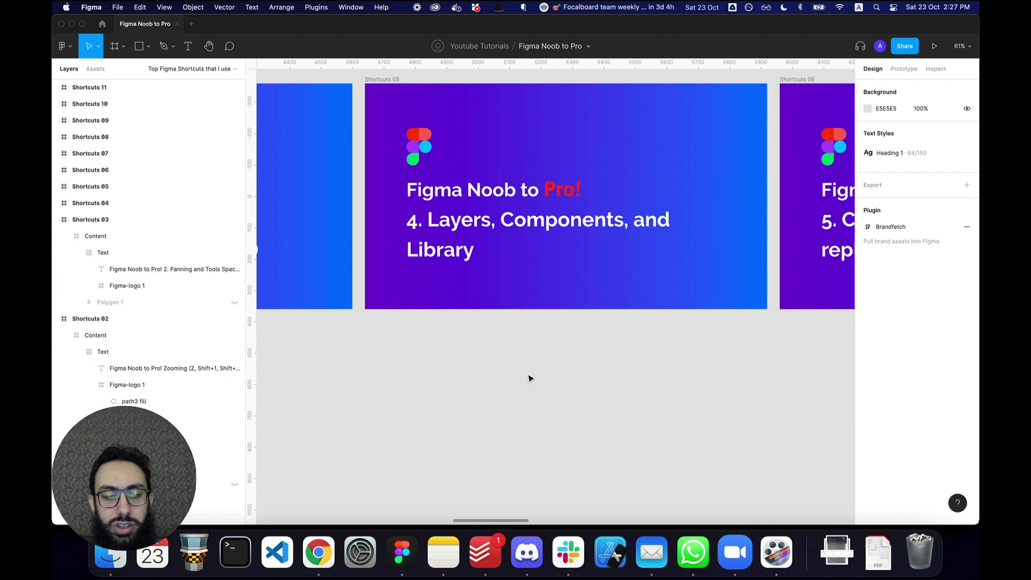
{"action": "key", "text": "alt+1"}
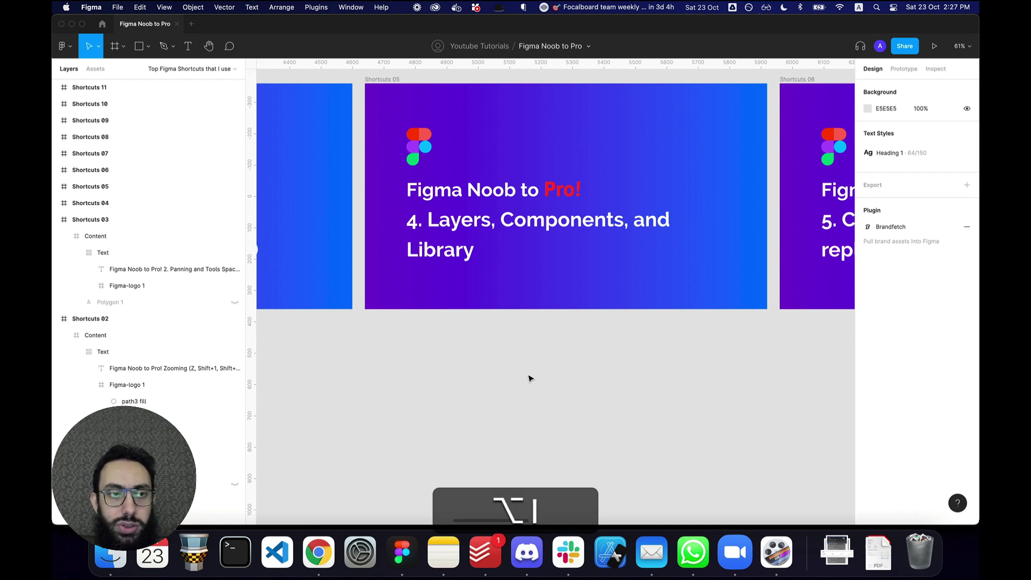
{"action": "key", "text": "alt+2"}
{"action": "key", "text": "alt"}
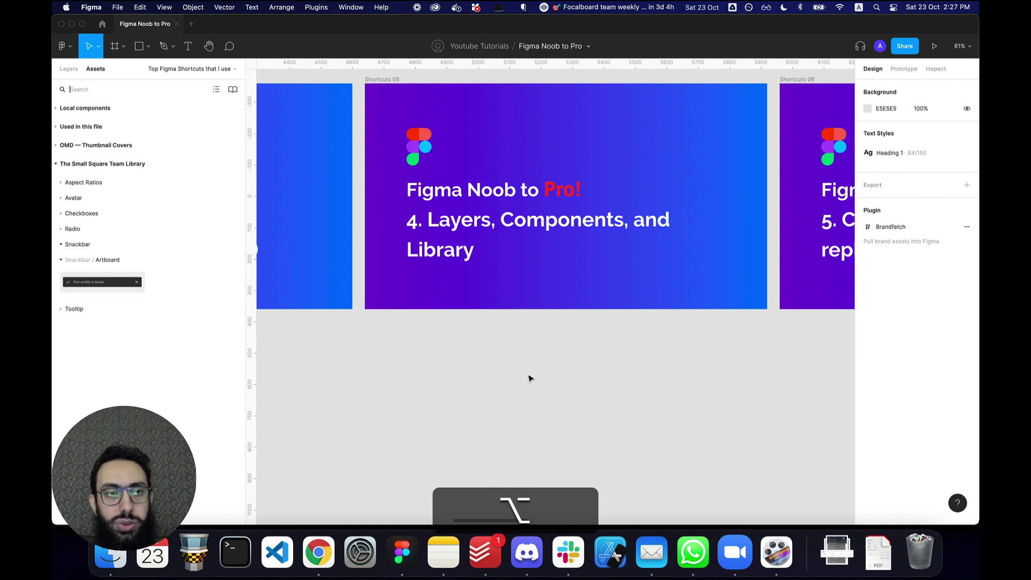
Open the Libraries dialog, look at its updates and libraries lists, and close it.
{"action": "key", "text": "alt+3"}
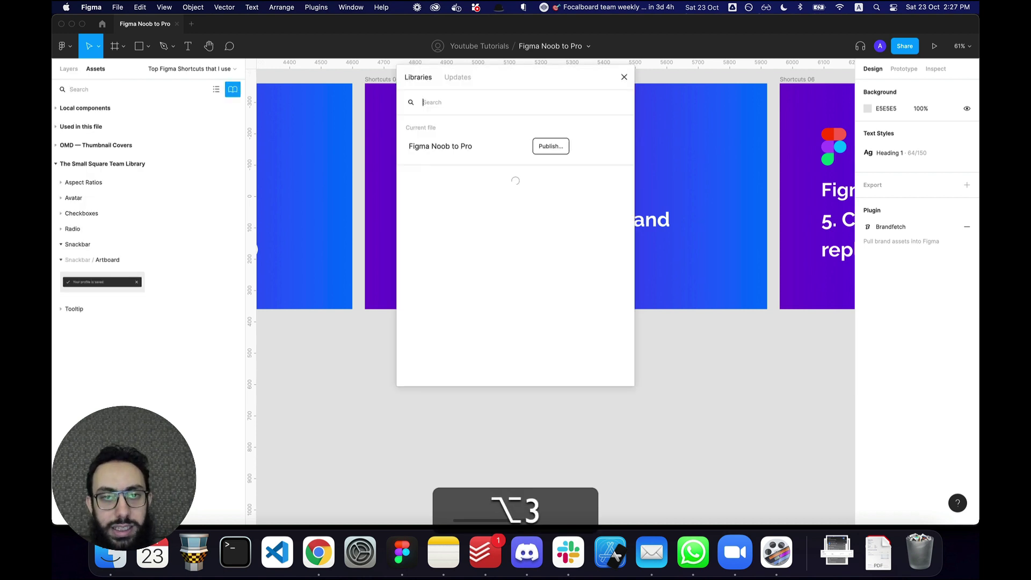
{"action": "left_click", "coordinate": [453, 79]}
{"action": "left_click", "coordinate": [421, 79]}
{"action": "left_click", "coordinate": [623, 77]}
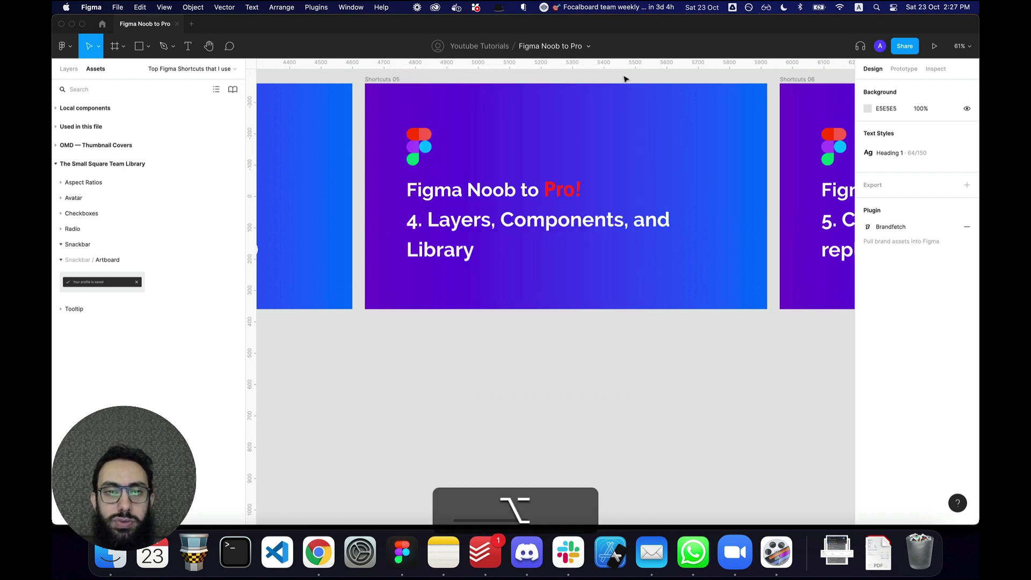
{"action": "key", "text": "alt+4"}
{"action": "key", "text": "alt"}
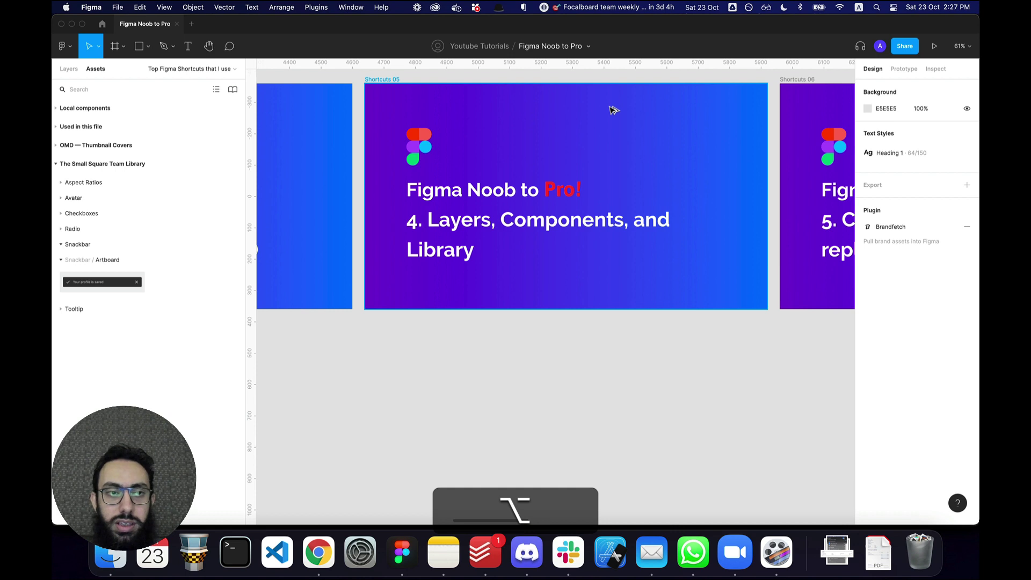
Append "(Option + 1/2/3)" to the end of the heading text in the Shortcuts 05 frame.
{"action": "double_click", "coordinate": [473, 249], "text": "super"}
{"action": "type", "text": "O"}
{"action": "key", "text": "BackSpace"}
{"action": "type", "text": "(Option"}
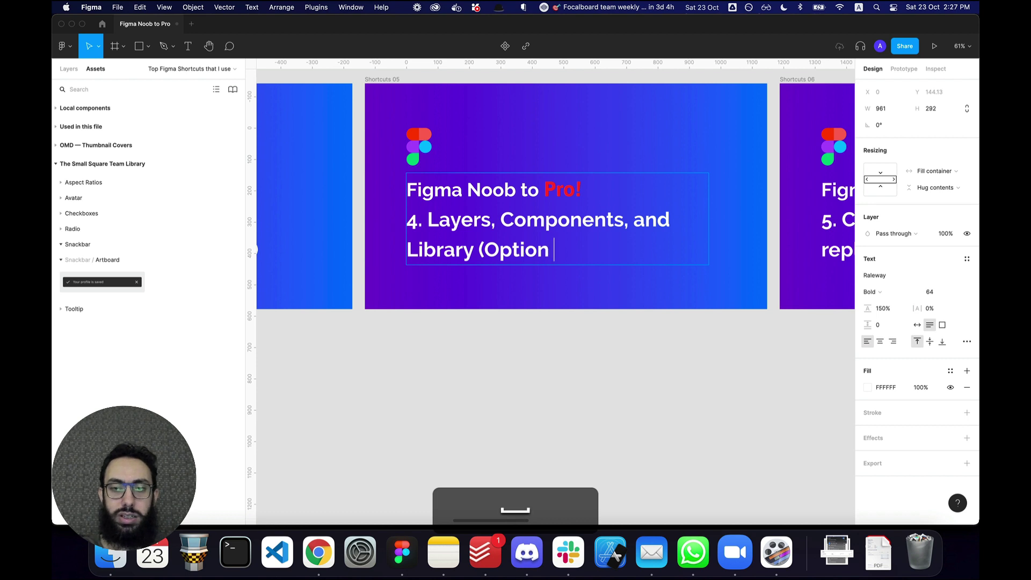
{"action": "key", "text": "BackSpace"}
{"action": "type", "text": "+ 1/2/3)"}
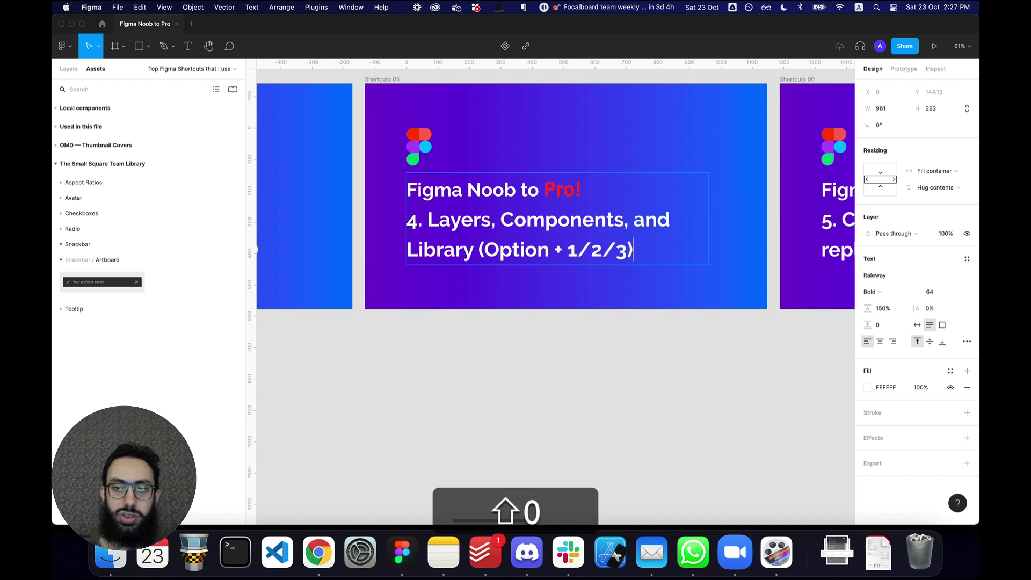
{"action": "key", "text": "Escape"}
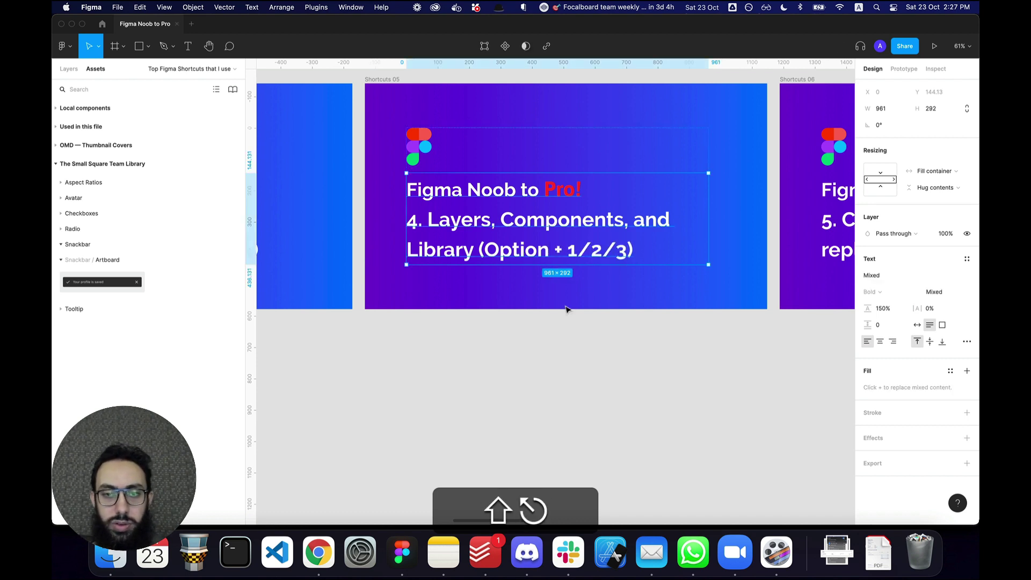
{"action": "key", "text": "Escape"}
Show the libraries, the assets and the layers list in turn, ending on layers.
{"action": "key", "text": "alt+3"}
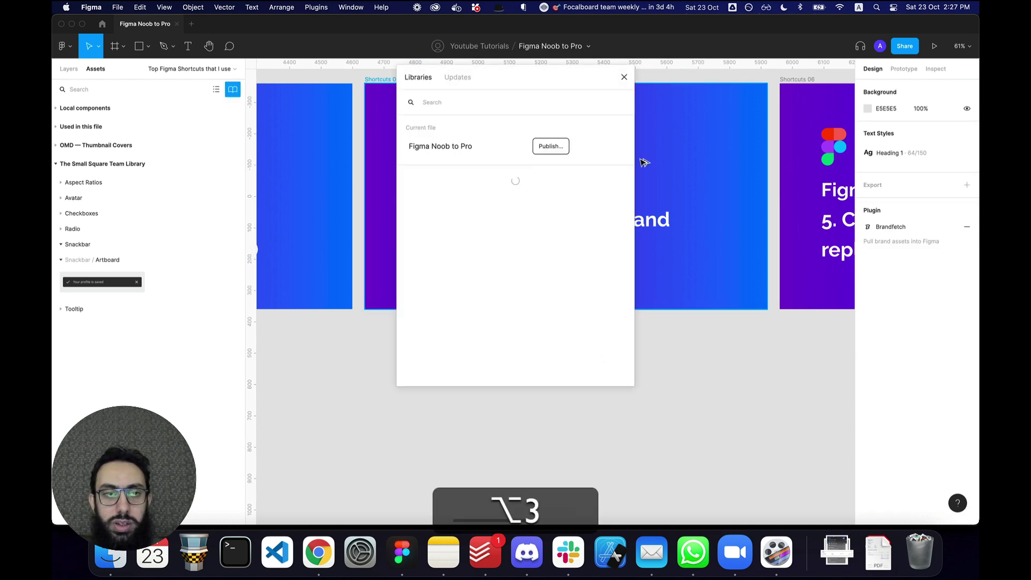
{"action": "key", "text": "alt+2"}
{"action": "key", "text": "alt+1"}
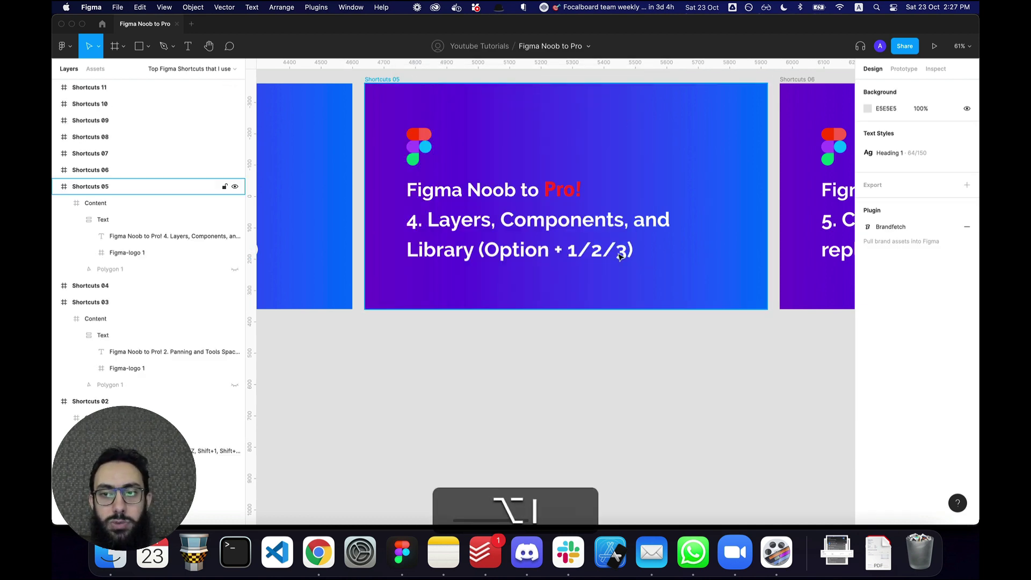
Draw a rectangle about 247 × 308 on the empty canvas below the Shortcuts 06 frame.
{"action": "scroll", "coordinate": [623, 256], "scroll_direction": "right", "scroll_amount": 7}
{"action": "scroll", "coordinate": [622, 256], "scroll_direction": "left", "scroll_amount": 1}
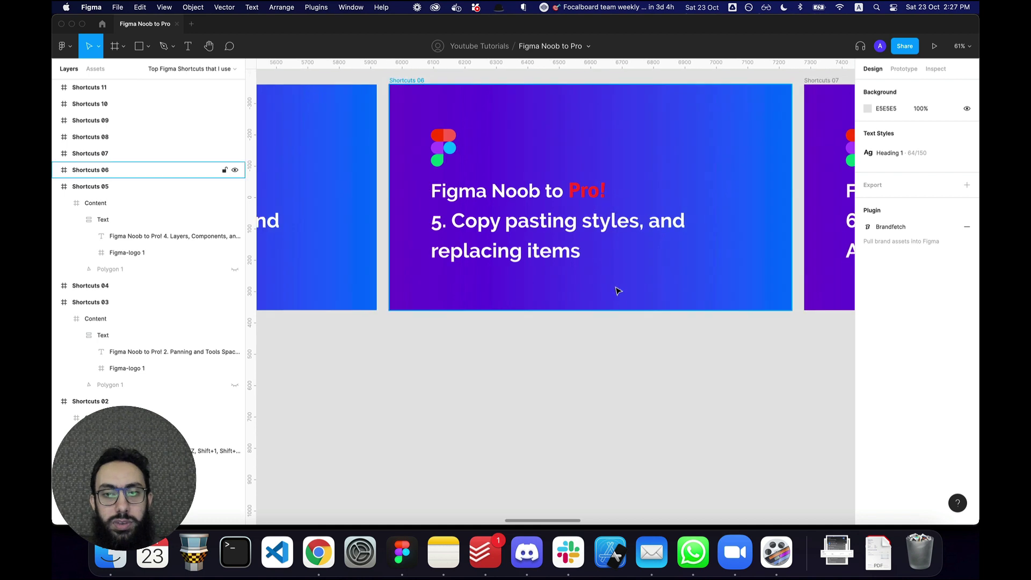
{"action": "key", "text": "space"}
{"action": "left_click_drag", "start_coordinate": [575, 379], "coordinate": [560, 375]}
{"action": "key", "text": "r"}
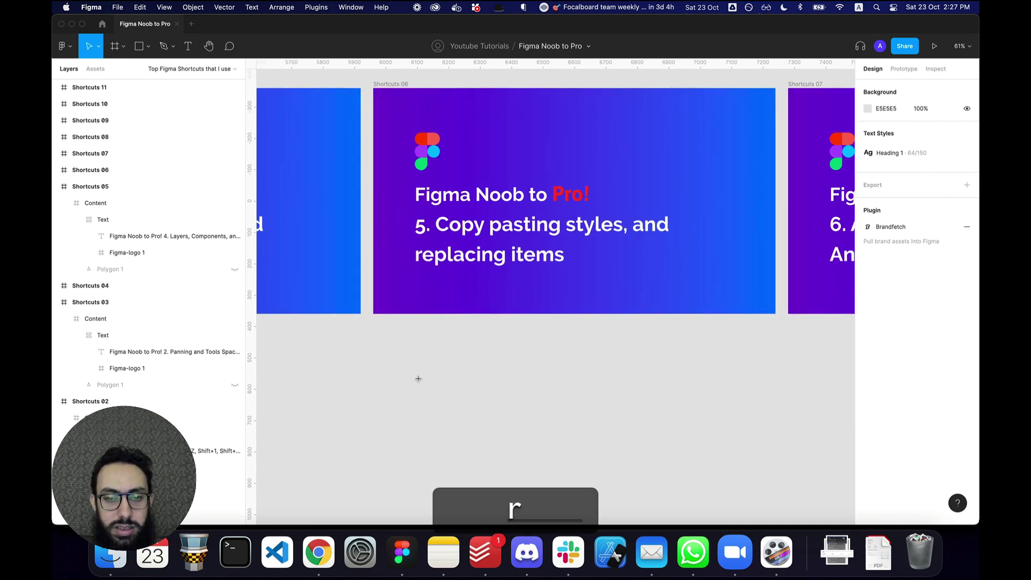
{"action": "mouse_move", "coordinate": [392, 365]}
{"action": "left_mouse_down"}
{"action": "mouse_move", "coordinate": [476, 453]}
{"action": "mouse_move", "coordinate": [469, 461]}
{"action": "left_mouse_up"}
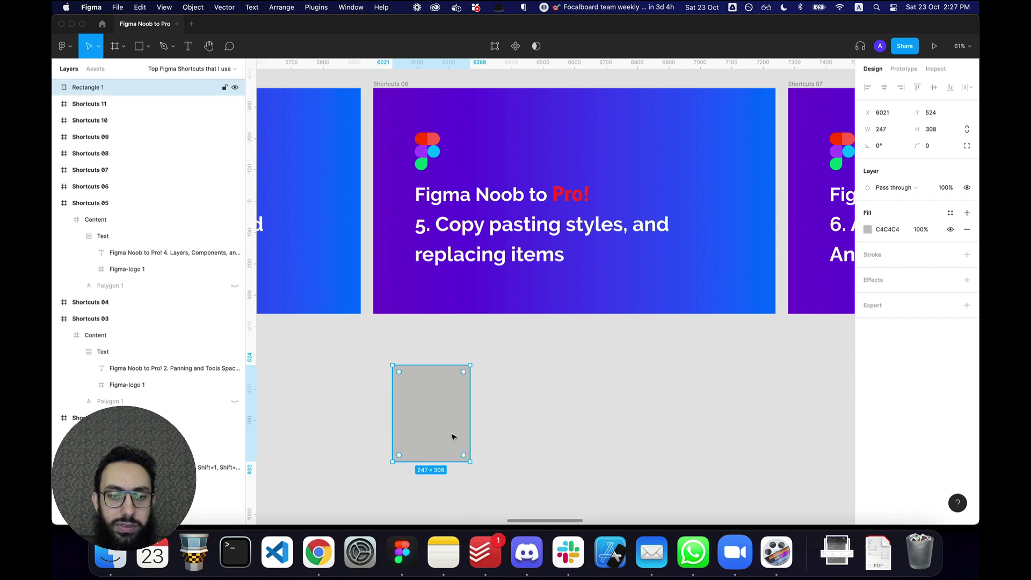